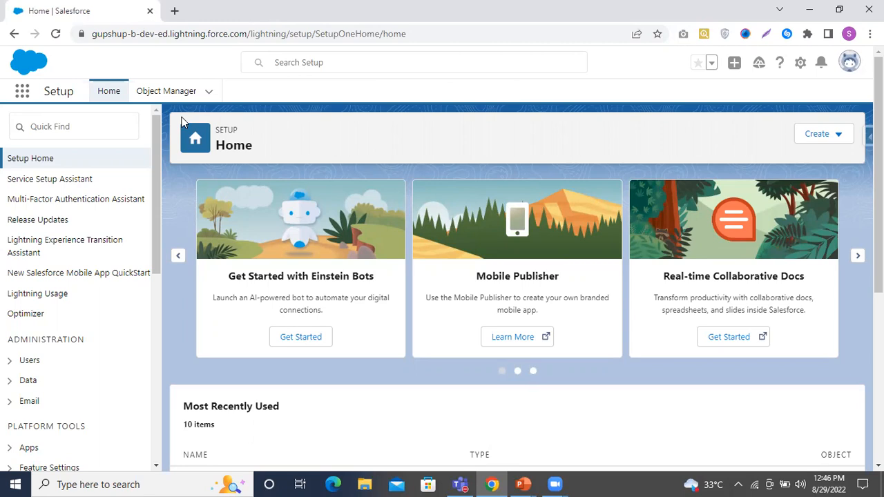
Find Schema Settings in Setup and enable the Manage list custom settings type option
{"action": "left_click", "coordinate": [63, 130]}
{"action": "type", "text": "s"}
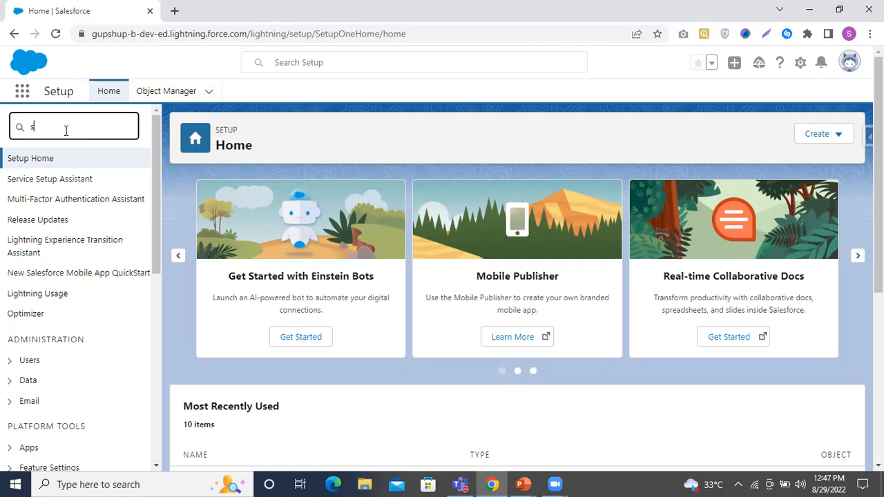
{"action": "type", "text": "chema settin"}
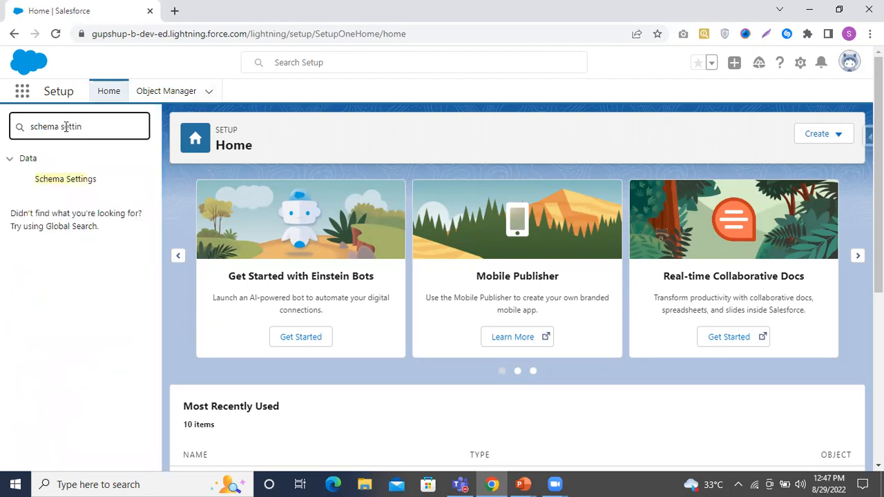
{"action": "left_click", "coordinate": [76, 181]}
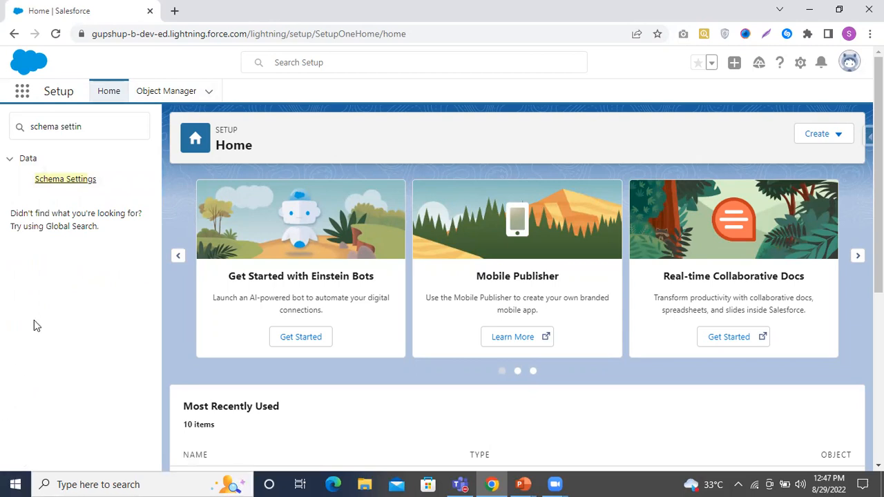
{"action": "left_click", "coordinate": [62, 181]}
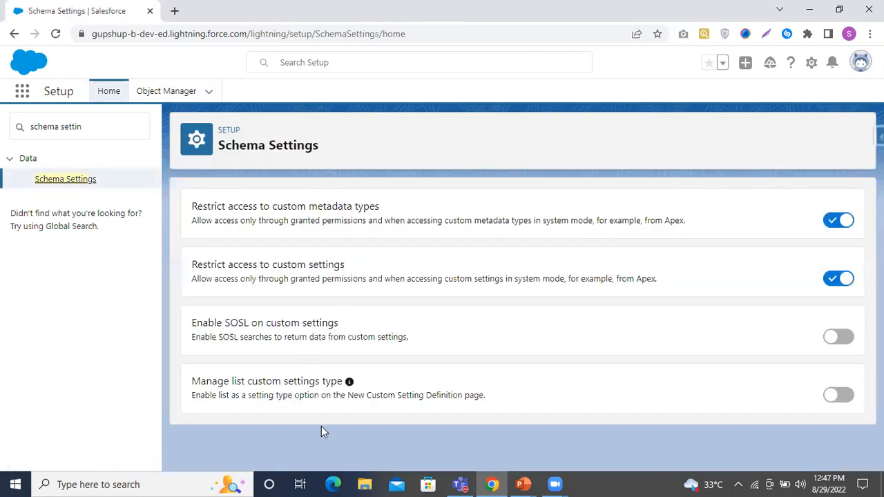
{"action": "left_click_drag", "start_coordinate": [190, 381], "coordinate": [345, 384]}
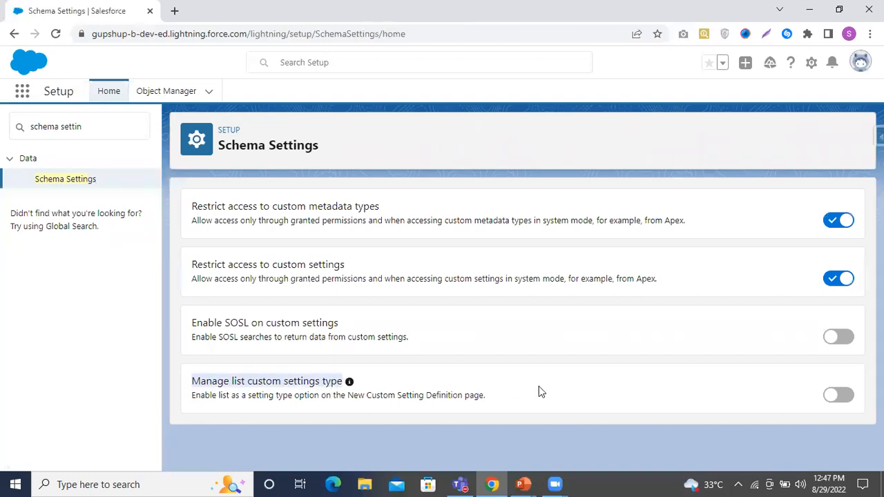
{"action": "left_click", "coordinate": [839, 396]}
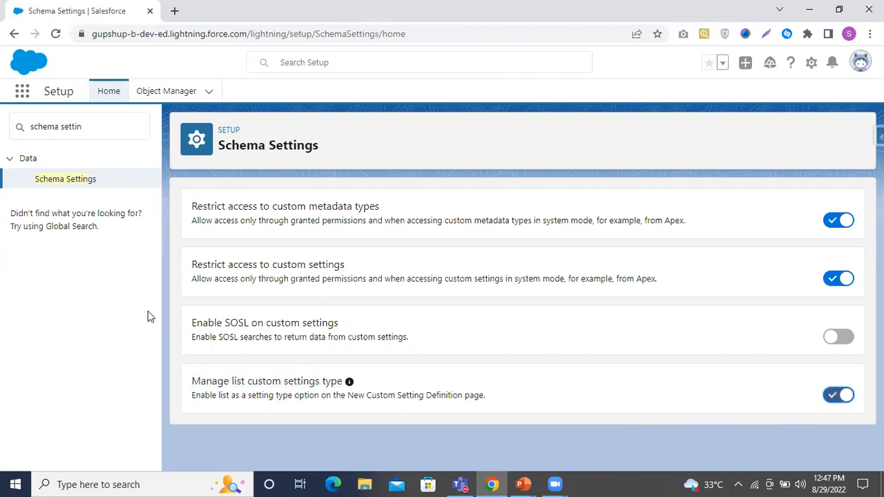
{"action": "left_click", "coordinate": [105, 101]}
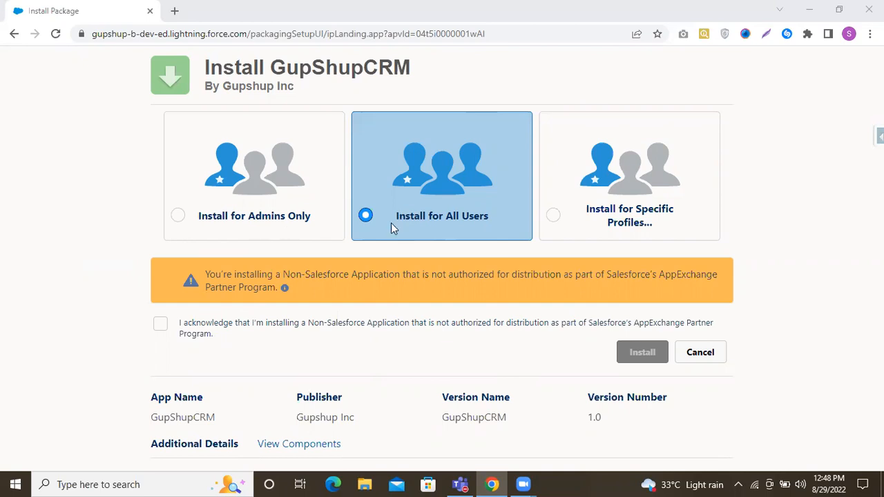
Install the GupShupCRM package for all users, acknowledging the non-Salesforce application notice and granting third-party web site access, and finish to Installed Packages
{"action": "left_click", "coordinate": [161, 324]}
{"action": "left_click", "coordinate": [646, 356]}
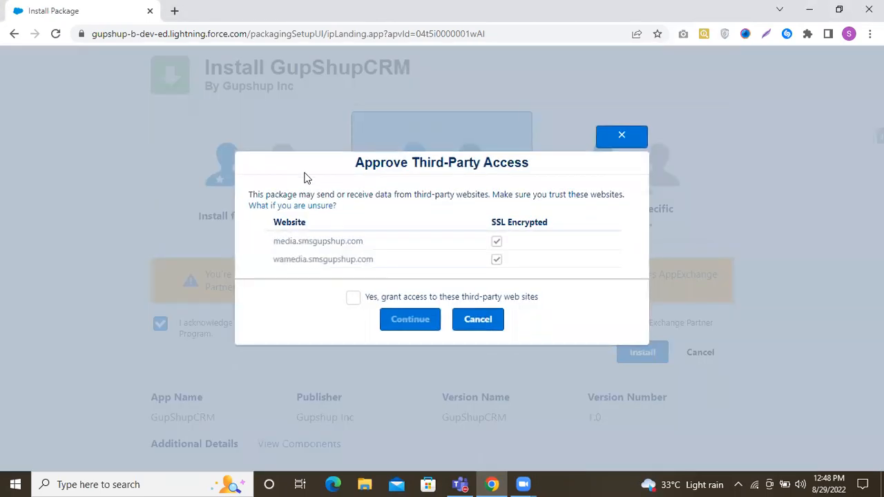
{"action": "left_click", "coordinate": [353, 297]}
{"action": "left_click", "coordinate": [410, 322]}
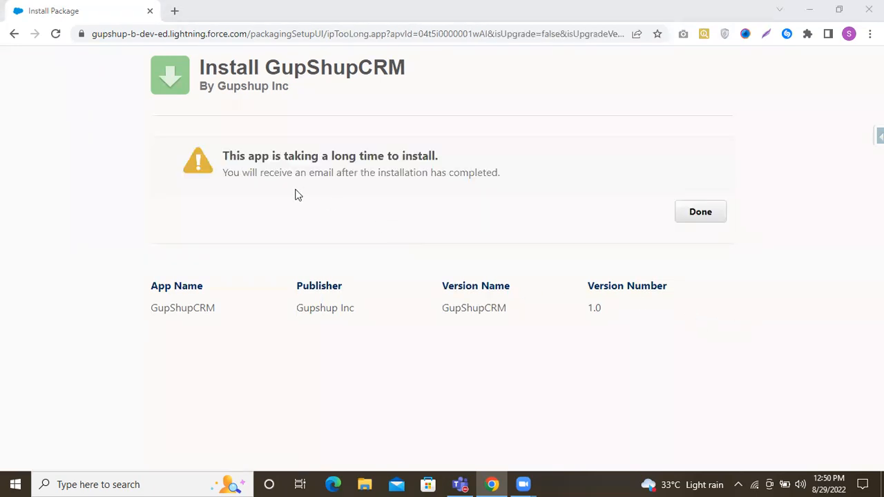
{"action": "left_click", "coordinate": [694, 218]}
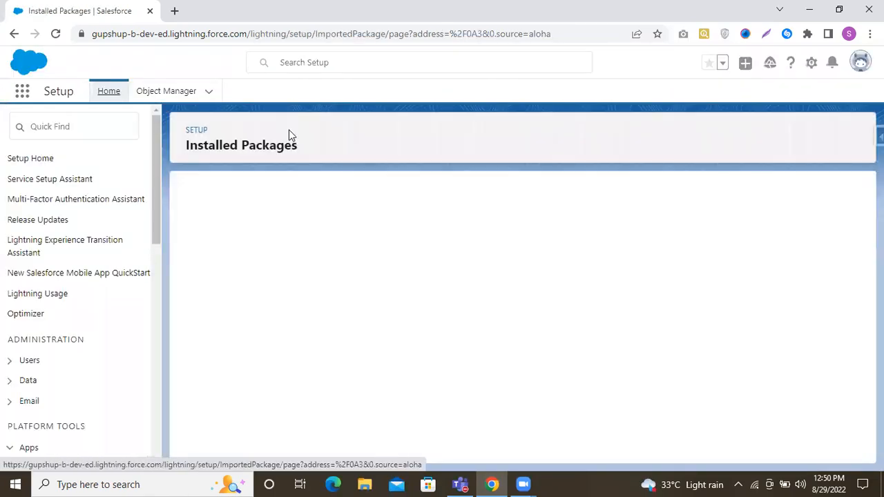
{"action": "triple_click", "coordinate": [277, 145]}
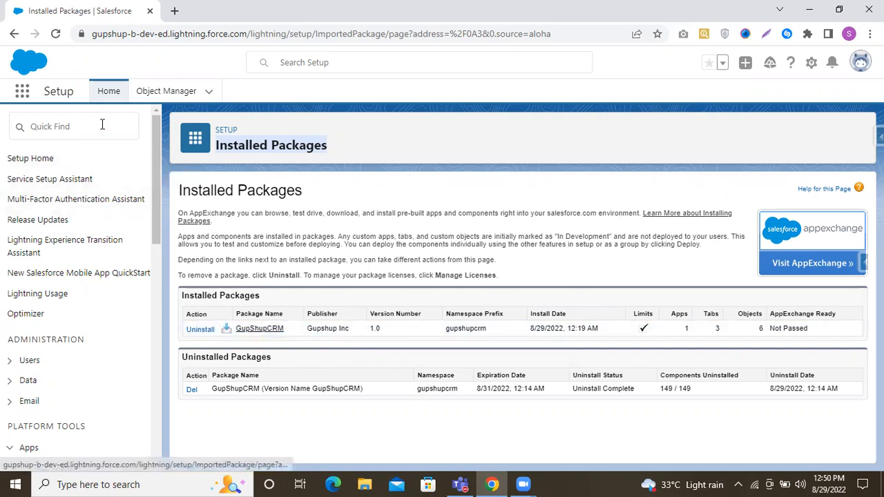
Find the My Domain settings and select the Current My Domain URL
{"action": "left_click", "coordinate": [126, 134]}
{"action": "type", "text": "m"}
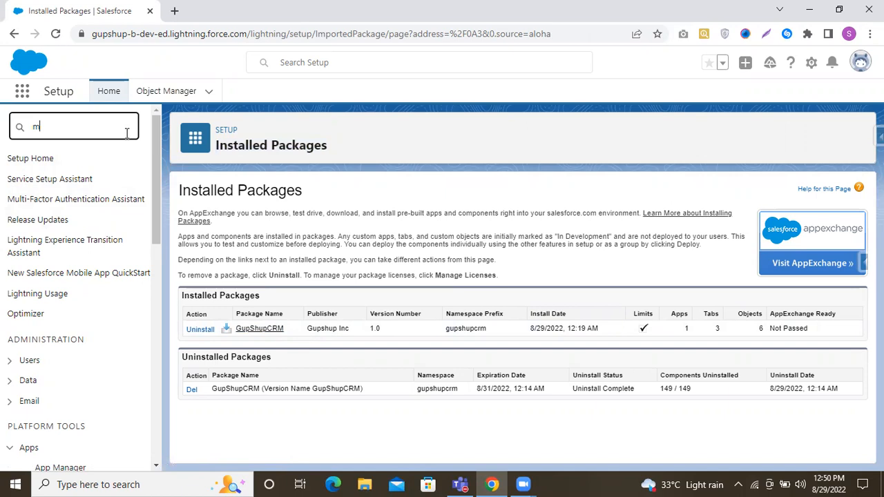
{"action": "type", "text": "y domain"}
{"action": "left_click", "coordinate": [62, 179]}
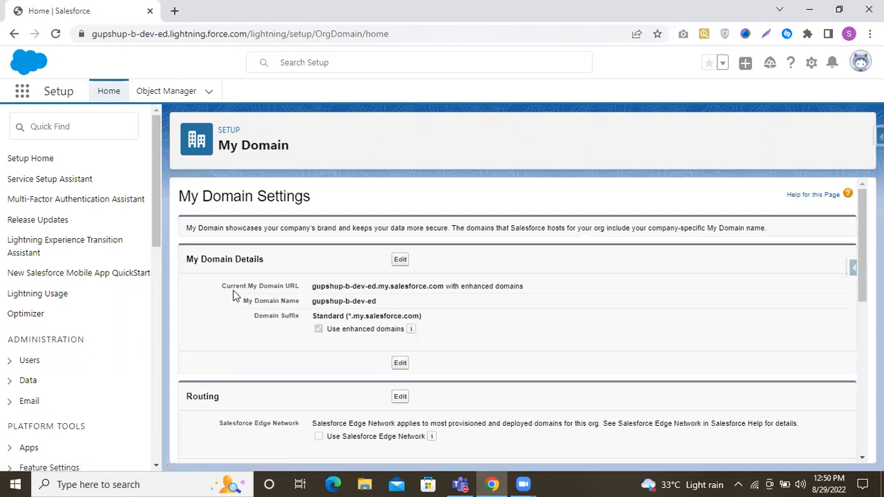
{"action": "left_click_drag", "start_coordinate": [312, 286], "coordinate": [442, 289]}
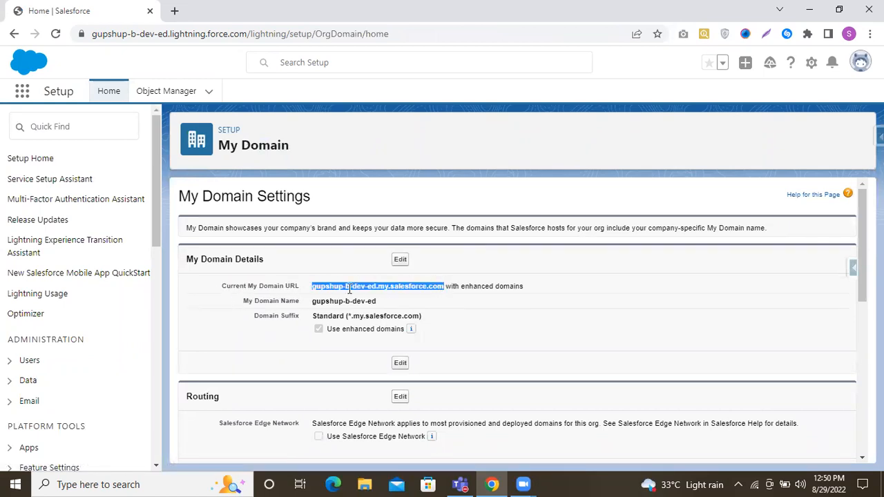
Find CSP Trusted Sites in Setup and start a new trusted site
{"action": "left_click", "coordinate": [107, 127]}
{"action": "type", "text": "c"}
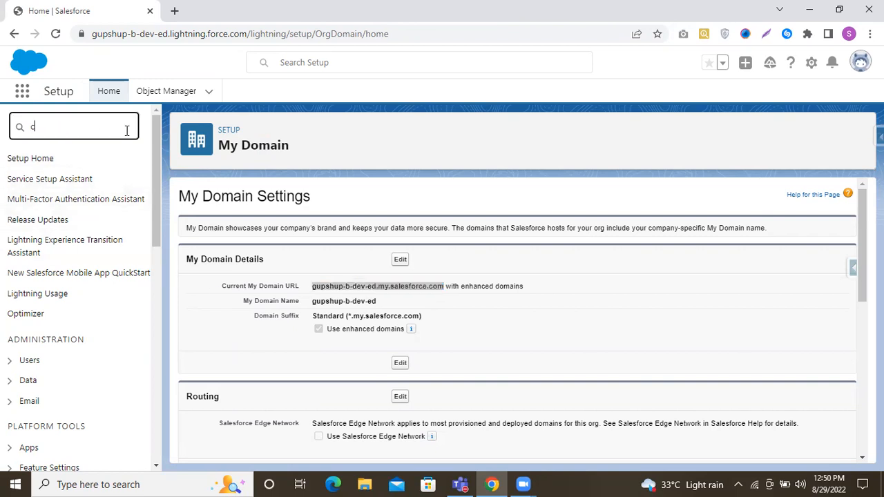
{"action": "type", "text": "sp tr"}
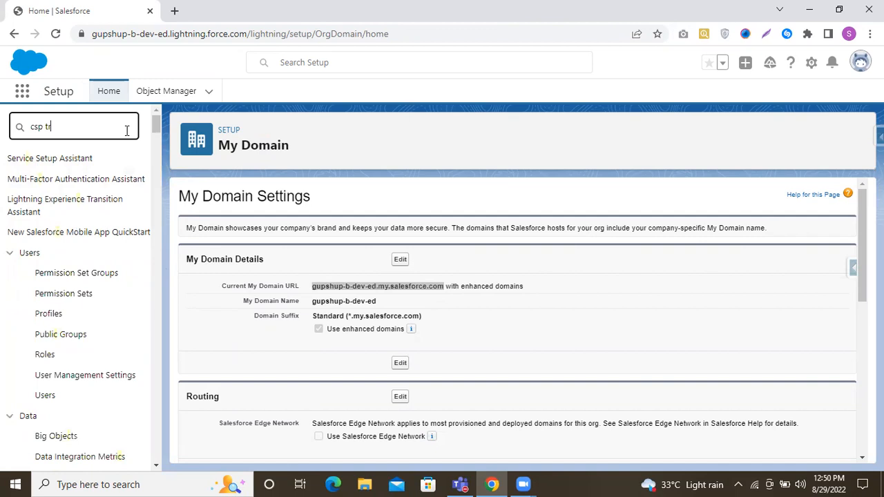
{"action": "type", "text": "us"}
{"action": "left_click", "coordinate": [71, 181]}
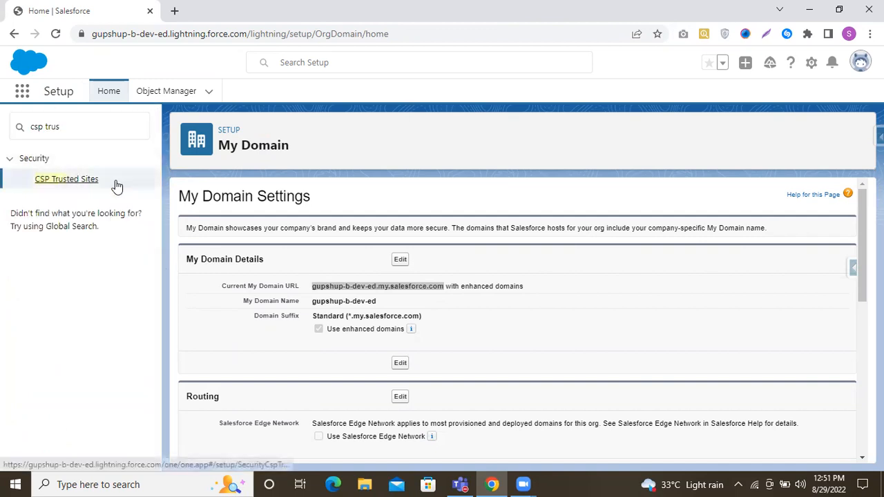
{"action": "left_click", "coordinate": [78, 179]}
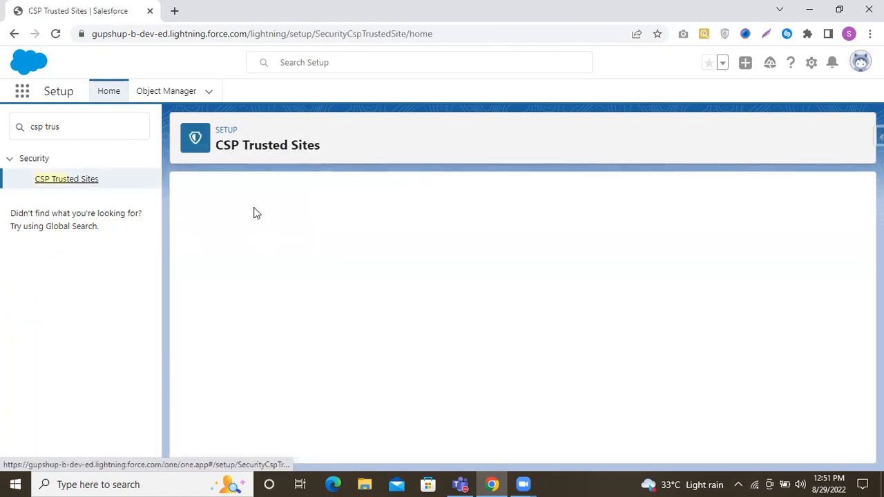
{"action": "left_click", "coordinate": [512, 308]}
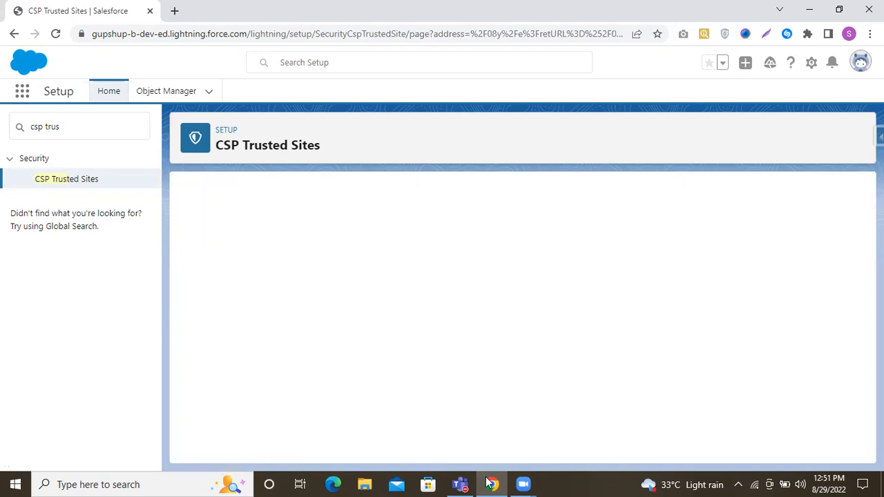
{"action": "scroll", "coordinate": [345, 251], "scroll_direction": "down", "scroll_amount": 1}
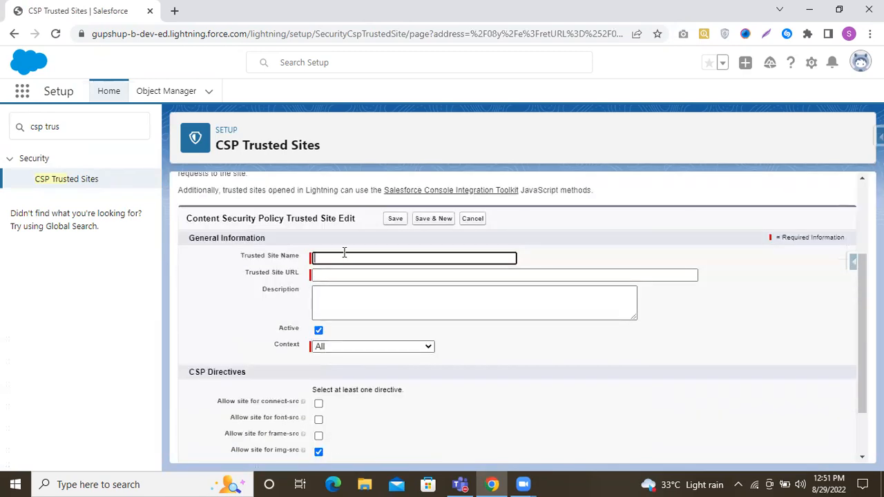
{"action": "type", "text": "Gups"}
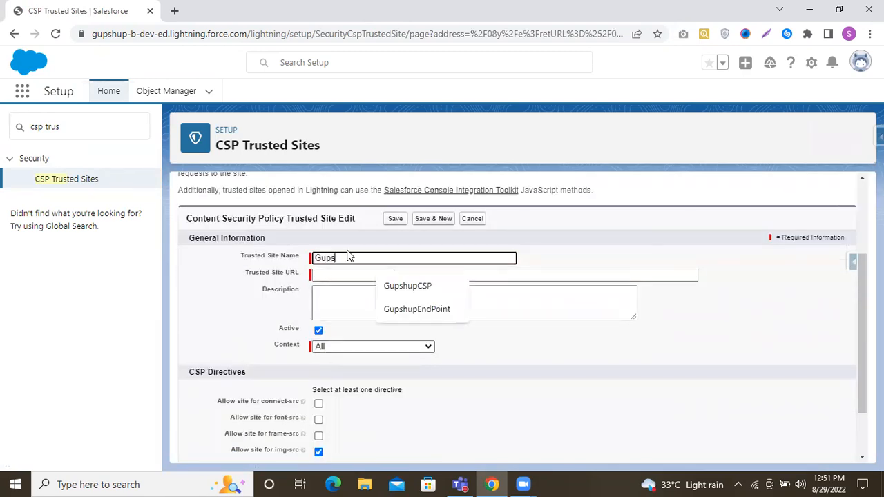
{"action": "left_click", "coordinate": [422, 290]}
{"action": "left_click", "coordinate": [417, 276]}
{"action": "type", "text": "https://"}
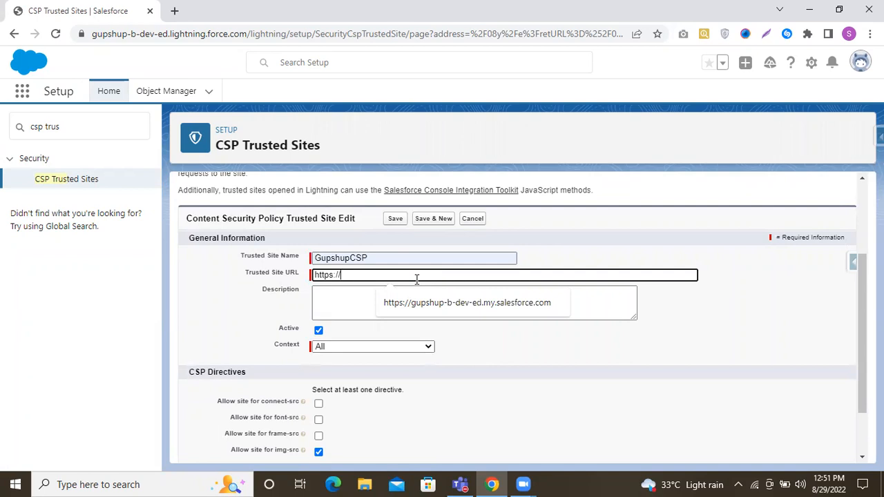
{"action": "key", "text": "Down"}
{"action": "key", "text": "Return"}
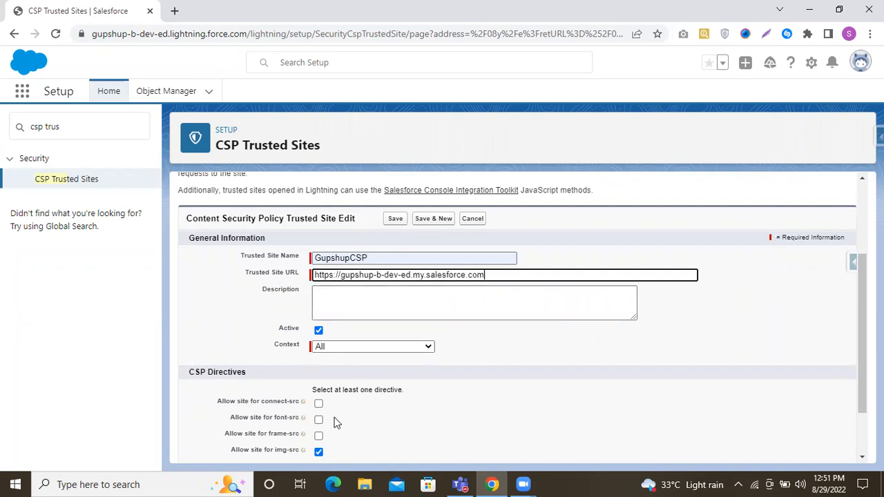
Allow the trusted site for connect-src, font-src, frame-src and media-src, and save it
{"action": "scroll", "coordinate": [280, 277], "scroll_direction": "down", "scroll_amount": 1}
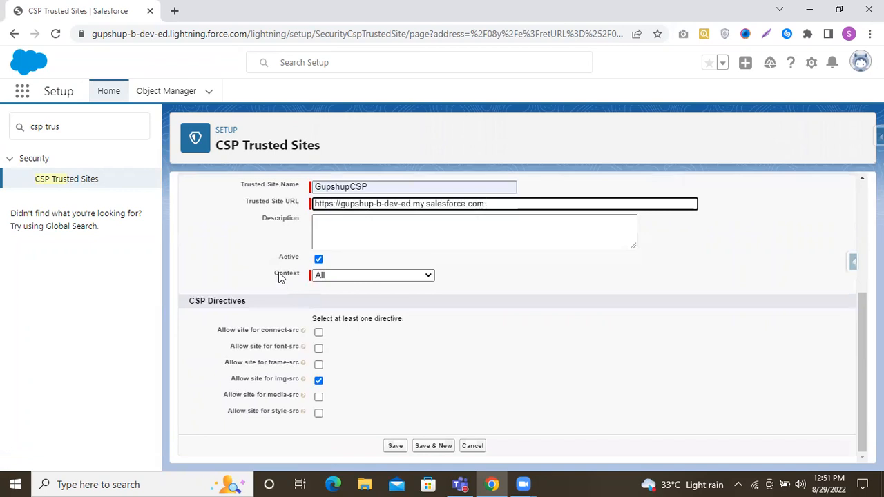
{"action": "left_click", "coordinate": [318, 333]}
{"action": "left_click", "coordinate": [319, 349]}
{"action": "left_click", "coordinate": [319, 364]}
{"action": "left_click", "coordinate": [319, 396]}
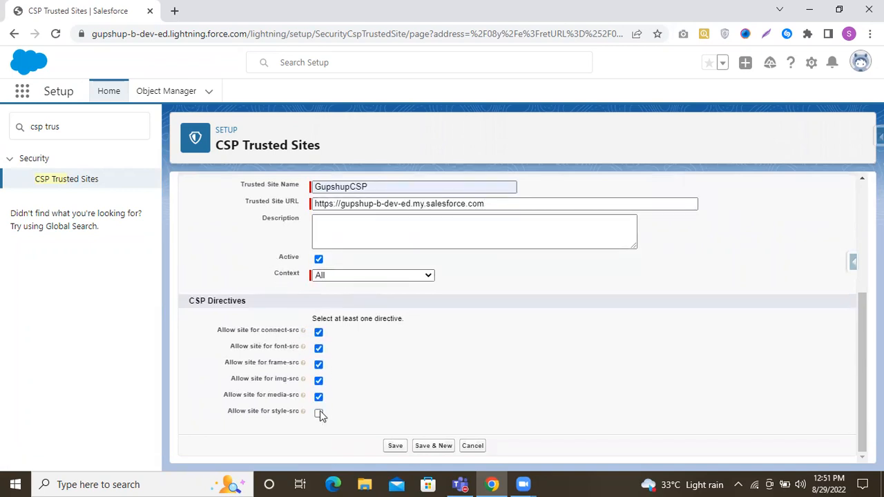
{"action": "left_click", "coordinate": [393, 447]}
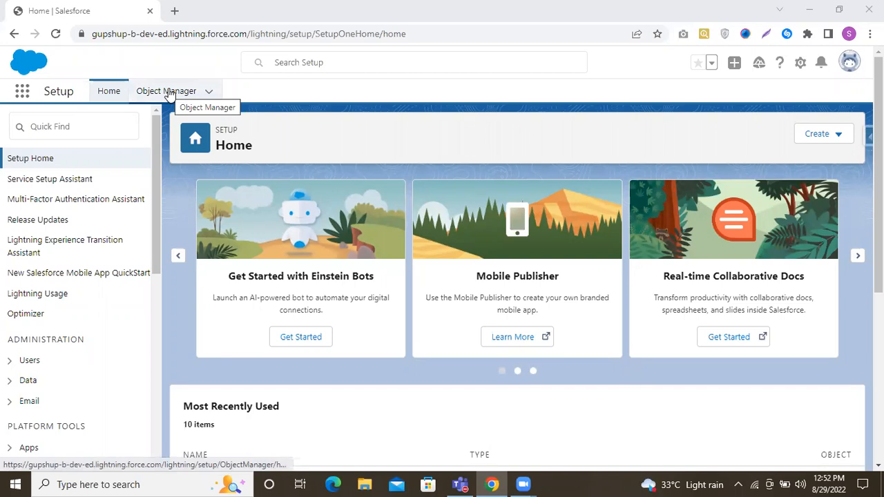
Find the Lead object in Object Manager and open its page layout assignments for editing
{"action": "left_click", "coordinate": [169, 94]}
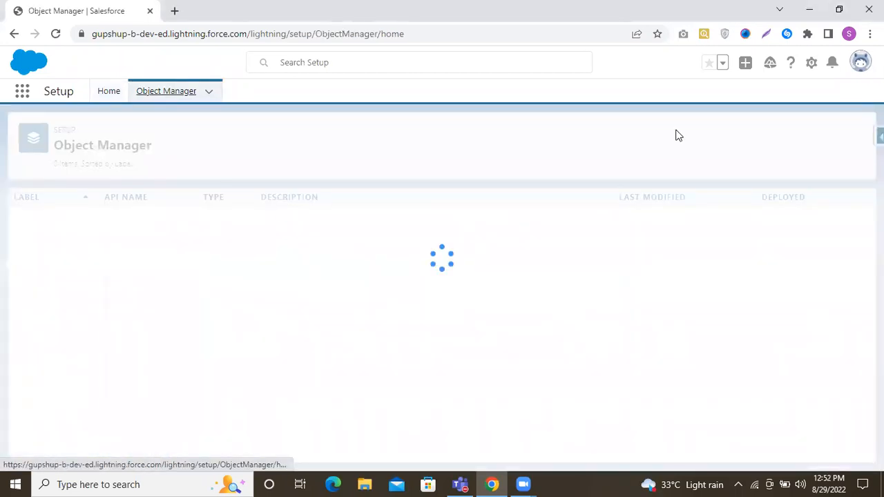
{"action": "left_click", "coordinate": [678, 134]}
{"action": "type", "text": "Lead"}
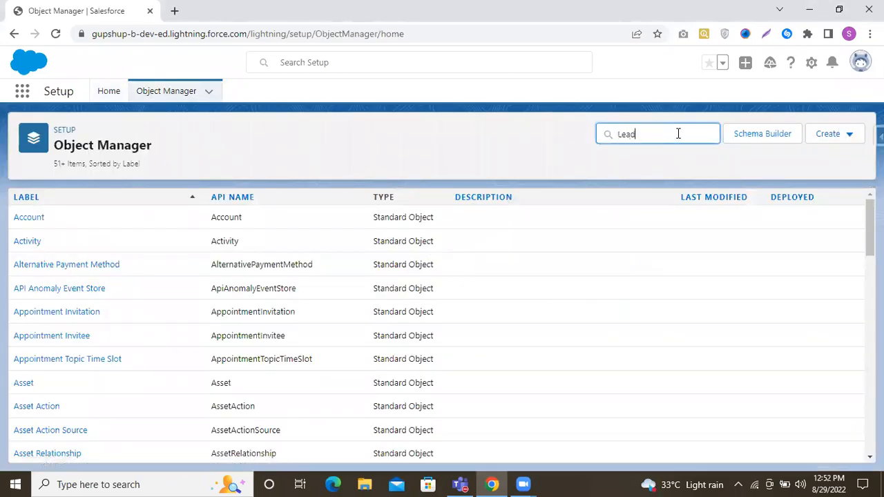
{"action": "left_click", "coordinate": [22, 218]}
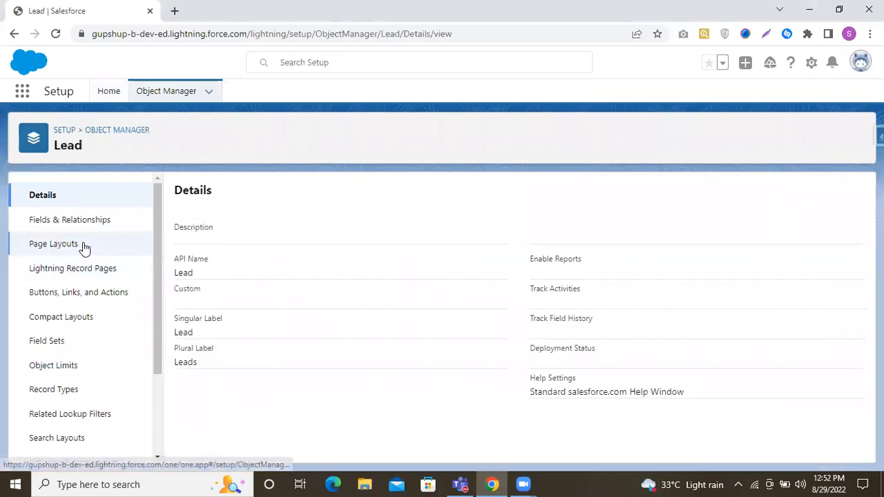
{"action": "left_click", "coordinate": [83, 248]}
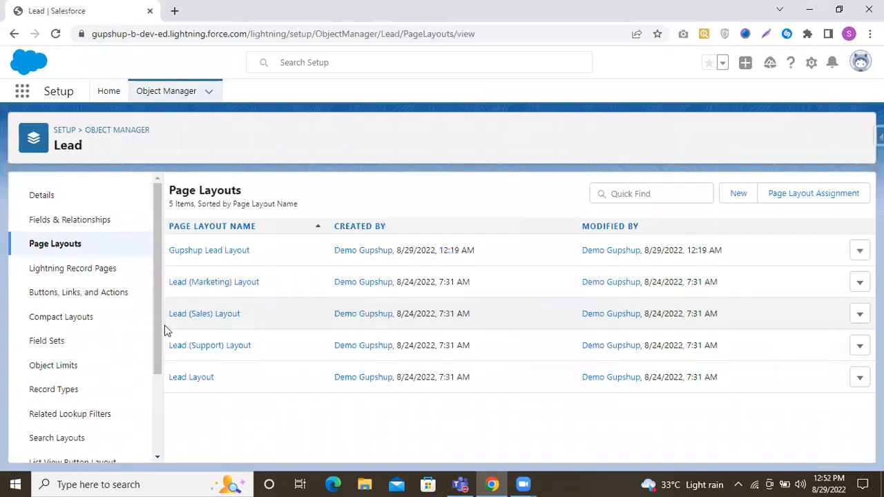
{"action": "left_click", "coordinate": [814, 201]}
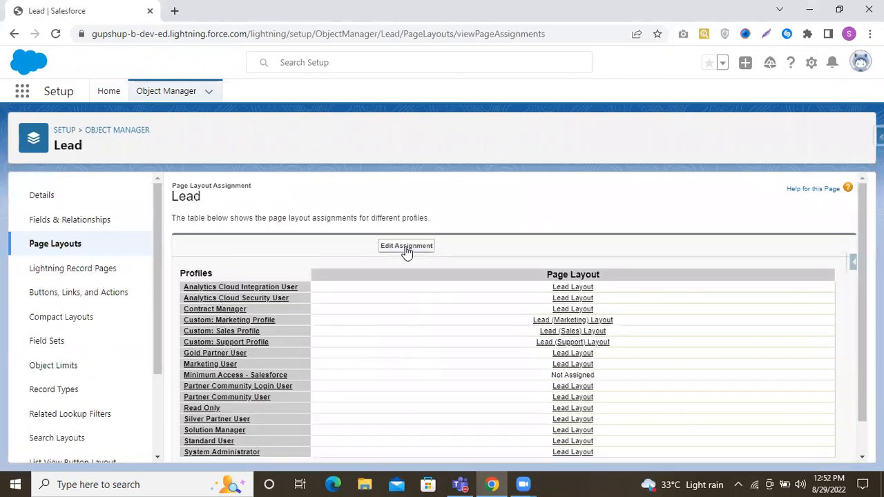
{"action": "left_click", "coordinate": [409, 246]}
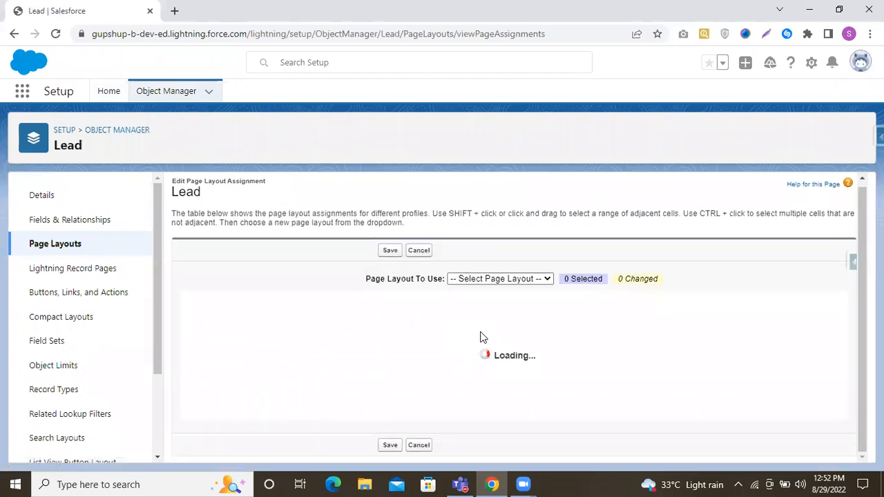
Assign the Gupshup Lead Layout to the System Administrator profile and save the Lead page layout assignments
{"action": "left_click", "coordinate": [499, 216]}
{"action": "left_click", "coordinate": [498, 215]}
{"action": "left_click", "coordinate": [501, 408]}
{"action": "left_click", "coordinate": [508, 417]}
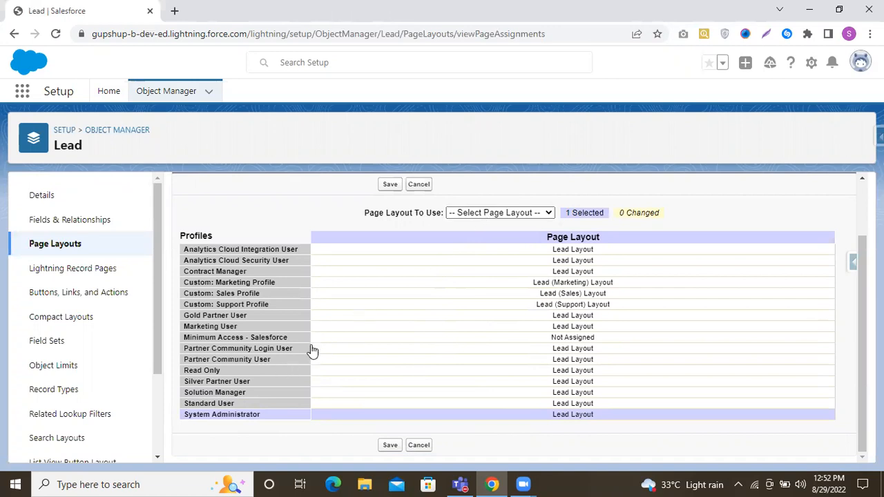
{"action": "left_click", "coordinate": [491, 213]}
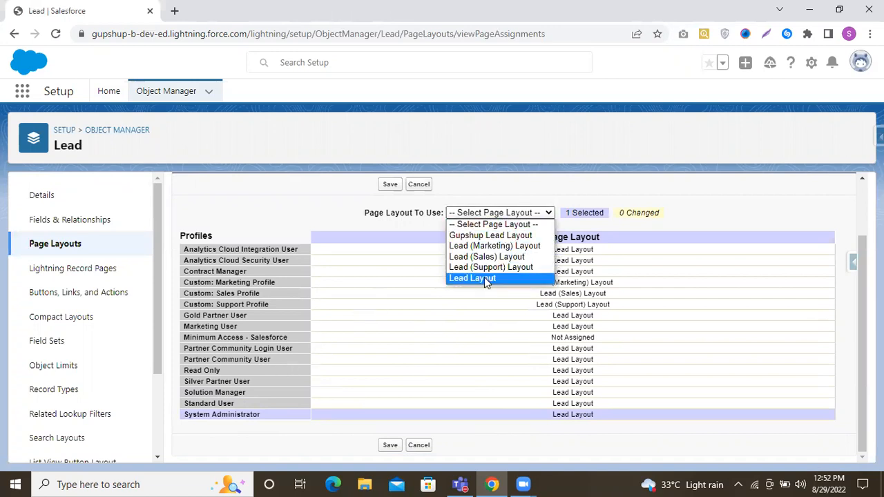
{"action": "left_click", "coordinate": [496, 236]}
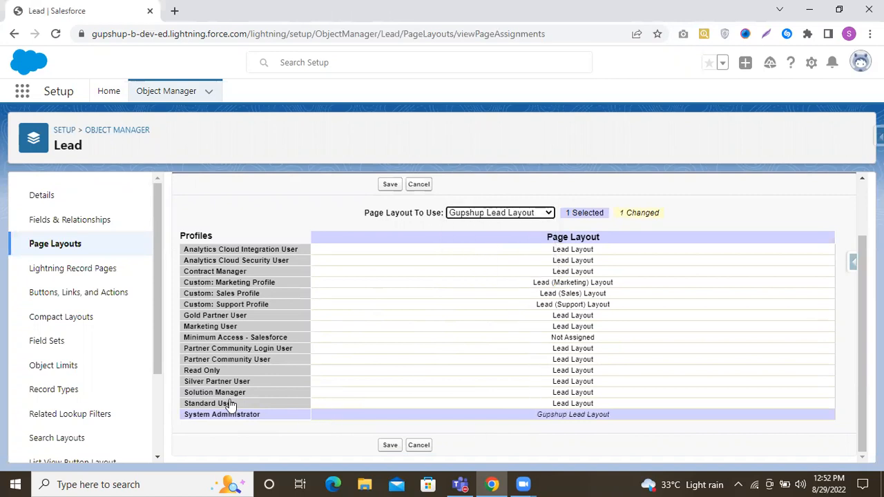
{"action": "scroll", "coordinate": [400, 377], "scroll_direction": "up", "scroll_amount": 1}
{"action": "scroll", "coordinate": [401, 377], "scroll_direction": "down", "scroll_amount": 1}
{"action": "left_click", "coordinate": [390, 445]}
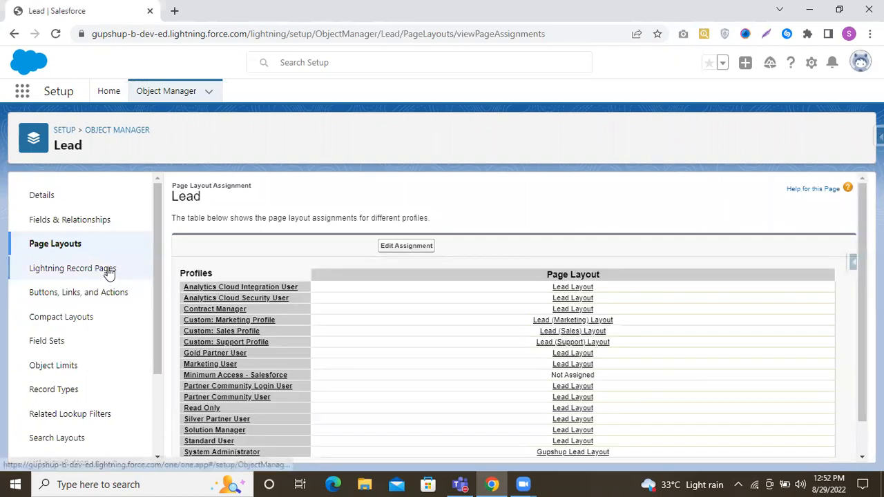
{"action": "scroll", "coordinate": [454, 391], "scroll_direction": "down", "scroll_amount": 1}
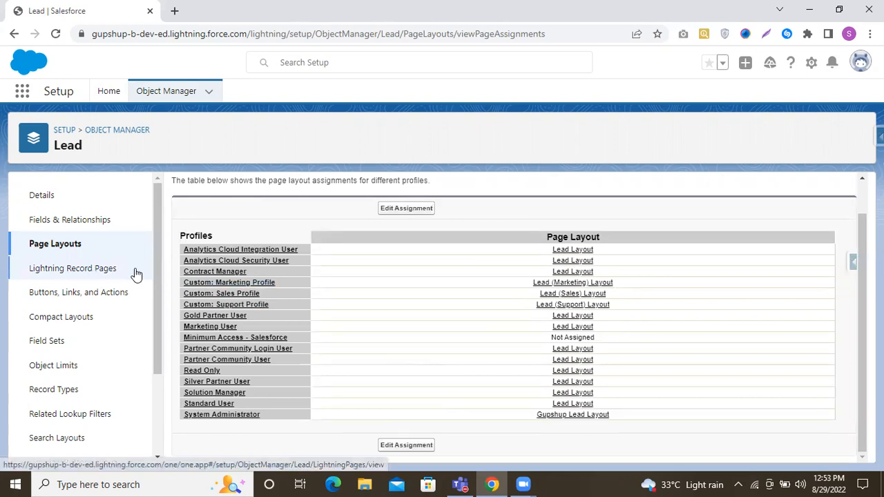
View the Gupshup Lead Record Page from the Lead object's Lightning record pages and open its activation settings
{"action": "left_click", "coordinate": [88, 275]}
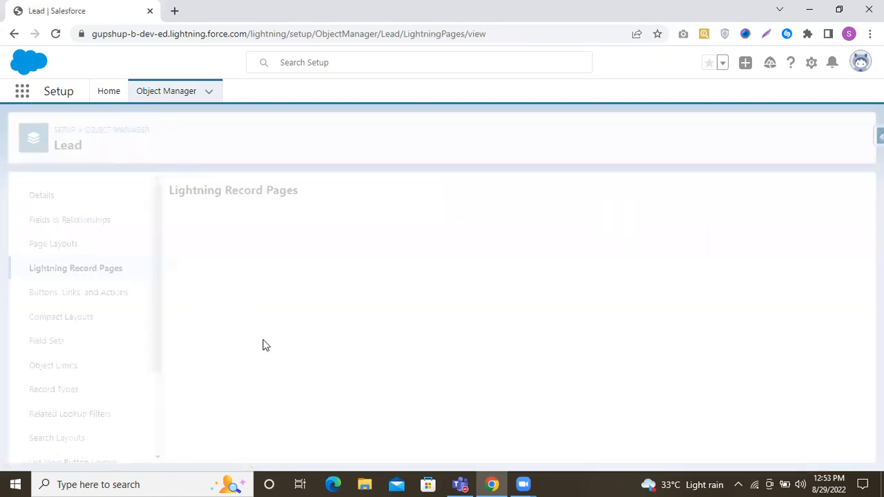
{"action": "left_click", "coordinate": [237, 249]}
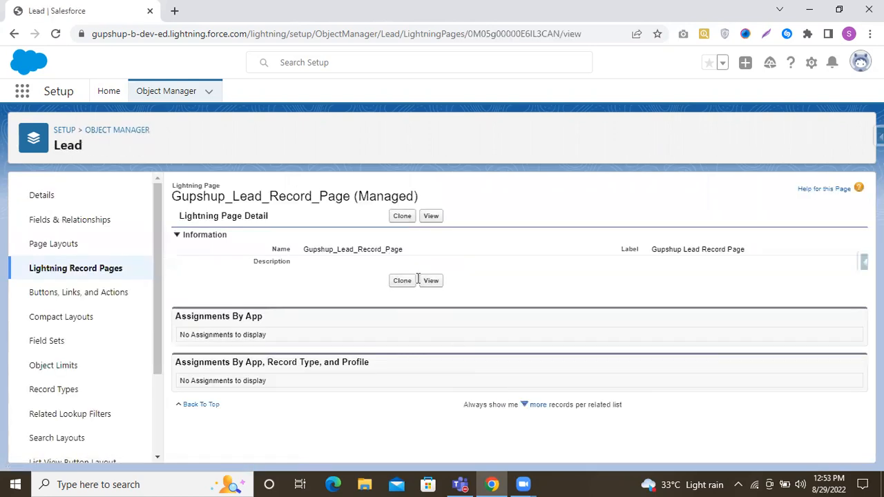
{"action": "left_click", "coordinate": [431, 217]}
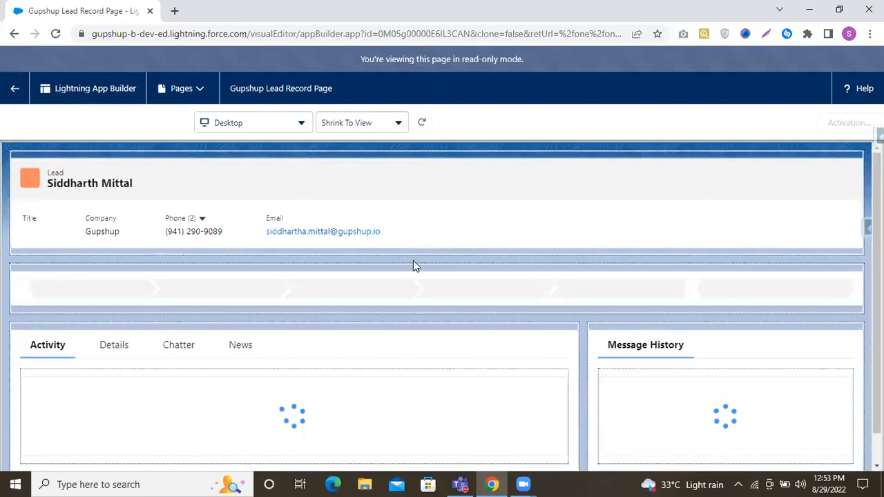
{"action": "scroll", "coordinate": [412, 281], "scroll_direction": "down", "scroll_amount": 2}
{"action": "scroll", "coordinate": [407, 288], "scroll_direction": "up", "scroll_amount": 2}
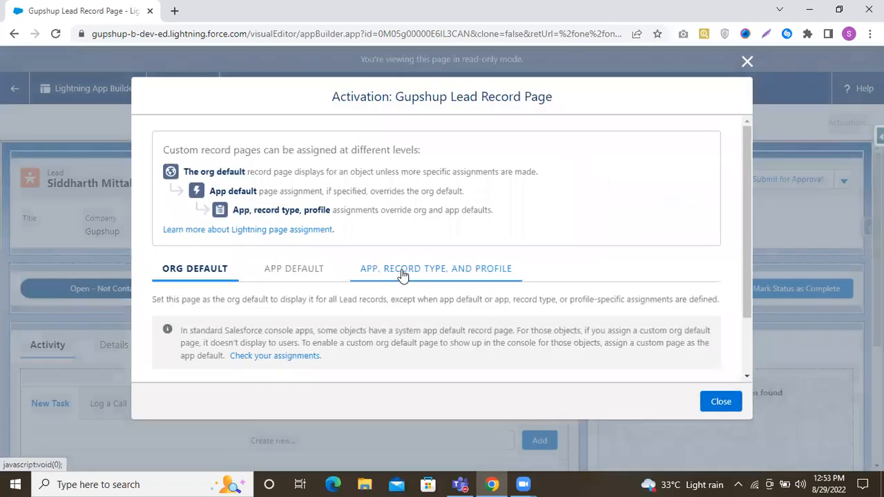
Start an app, record type and profile assignment for the Gupshup app with the Desktop form factor
{"action": "left_click", "coordinate": [403, 272]}
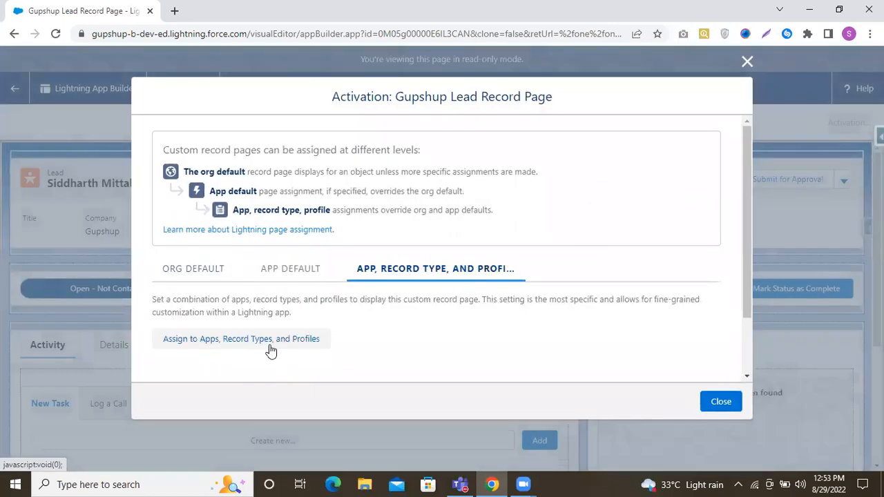
{"action": "left_click", "coordinate": [224, 345]}
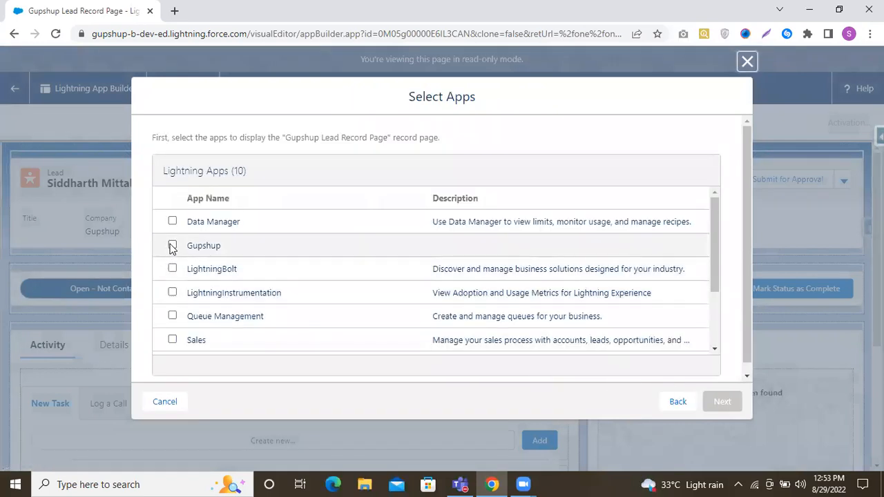
{"action": "left_click", "coordinate": [173, 246]}
{"action": "left_click", "coordinate": [724, 402]}
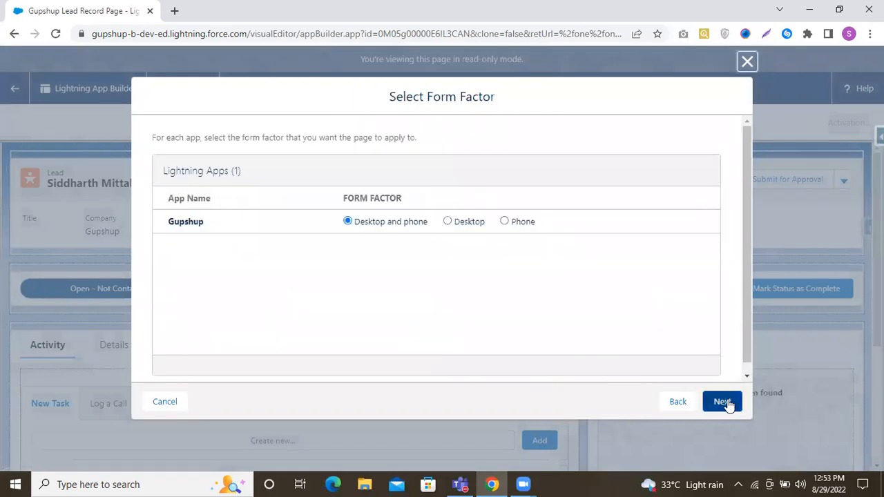
{"action": "left_click", "coordinate": [457, 222]}
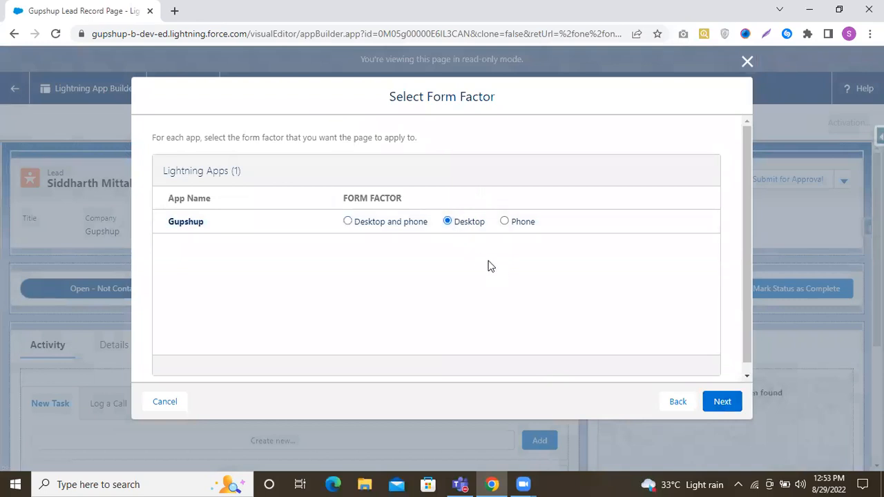
{"action": "left_click", "coordinate": [722, 403]}
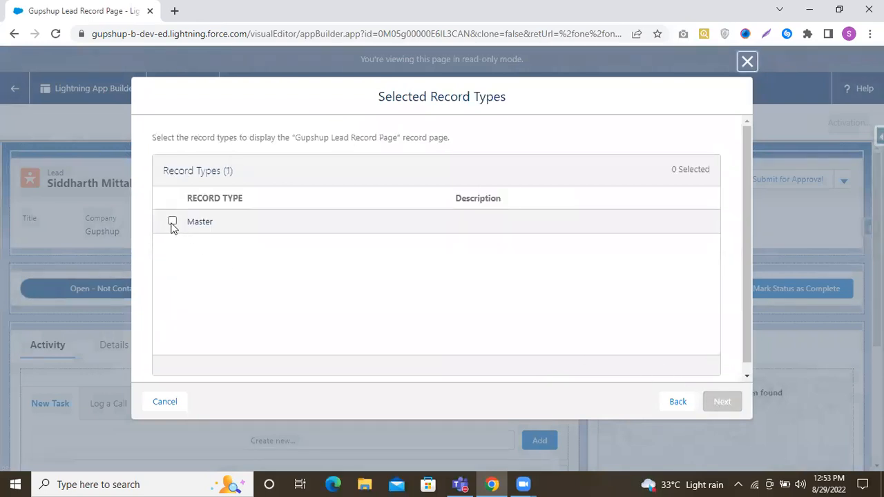
Assign the page to the Master record type and System Administrator profile, and save the activation
{"action": "left_click", "coordinate": [172, 222]}
{"action": "left_click", "coordinate": [719, 401]}
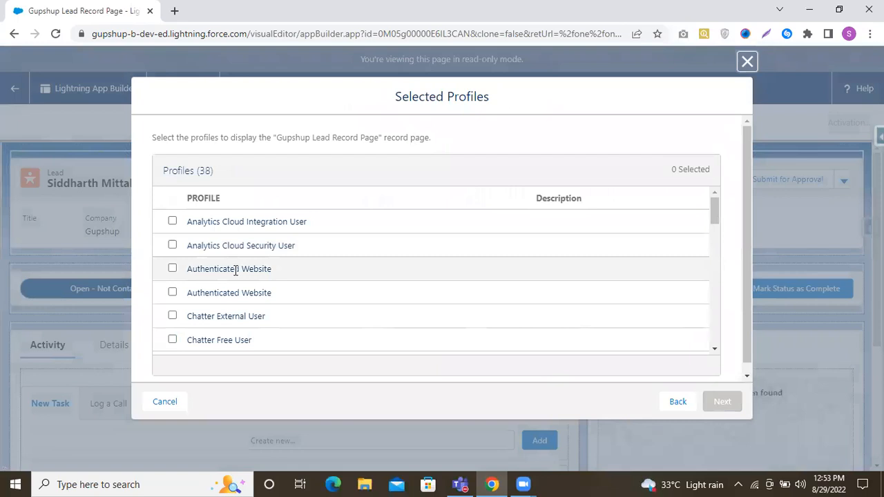
{"action": "scroll", "coordinate": [275, 311], "scroll_direction": "down", "scroll_amount": 10}
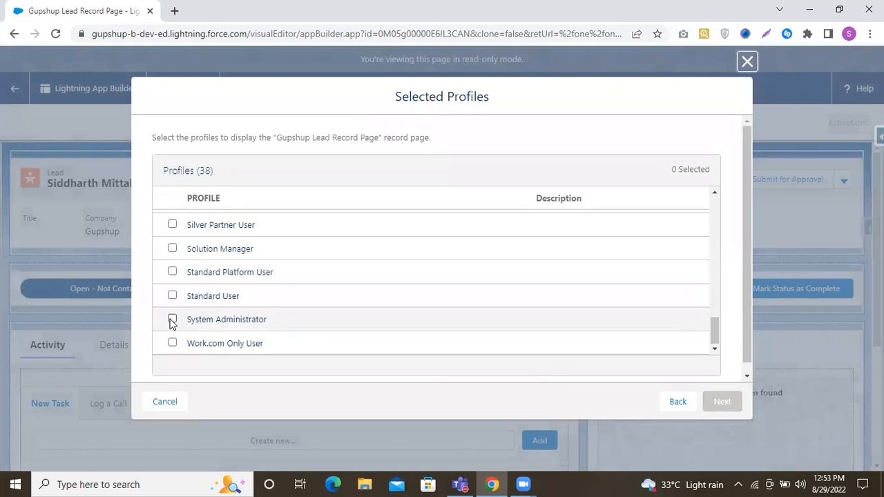
{"action": "left_click", "coordinate": [172, 320]}
{"action": "left_click", "coordinate": [723, 402]}
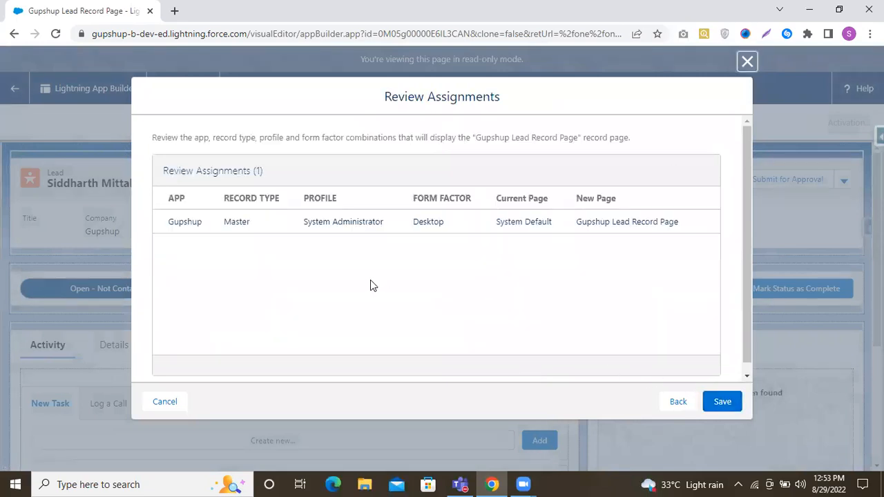
{"action": "left_click", "coordinate": [740, 409]}
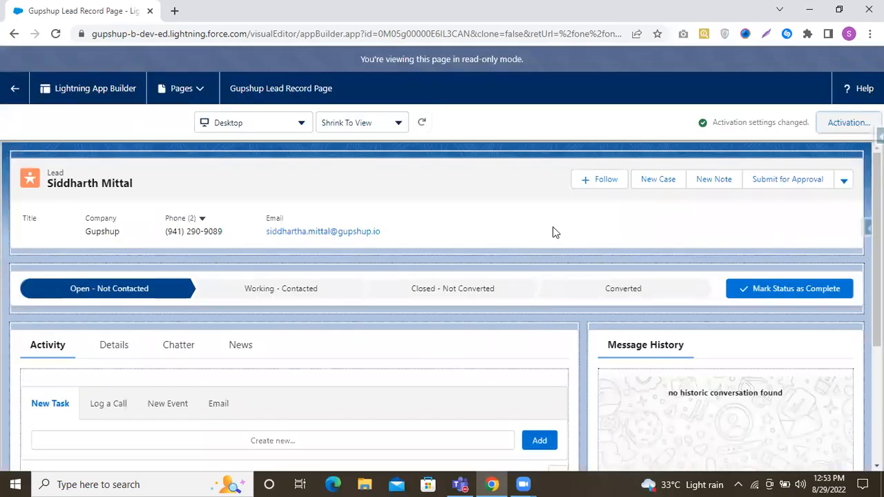
Leave the Lead record page, find the Contact object in Object Manager and open its page layout assignments for editing
{"action": "left_click", "coordinate": [15, 88]}
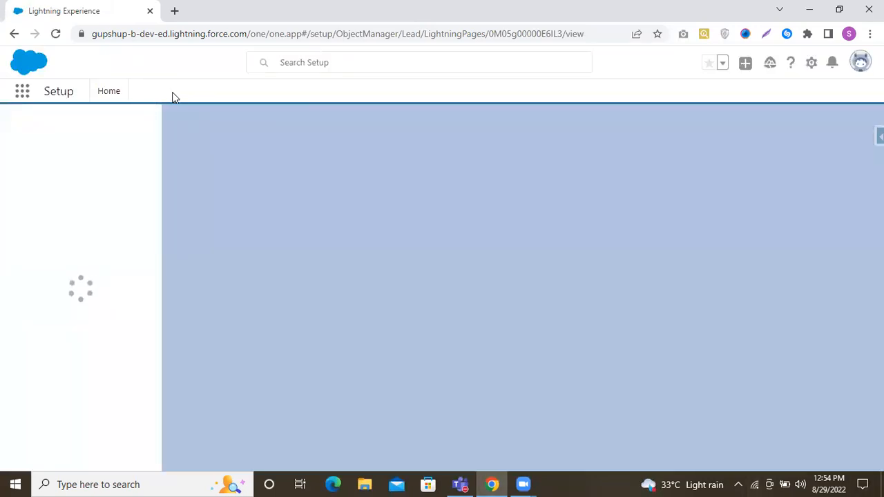
{"action": "left_click", "coordinate": [173, 92]}
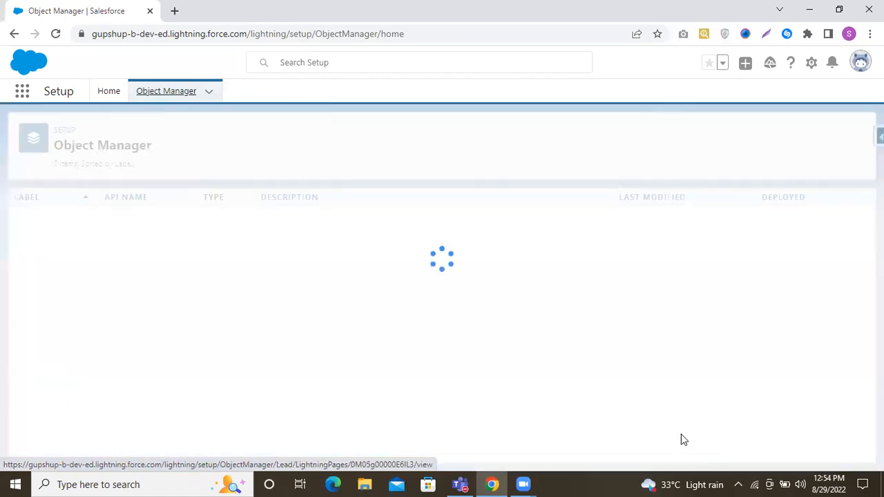
{"action": "left_click", "coordinate": [657, 132]}
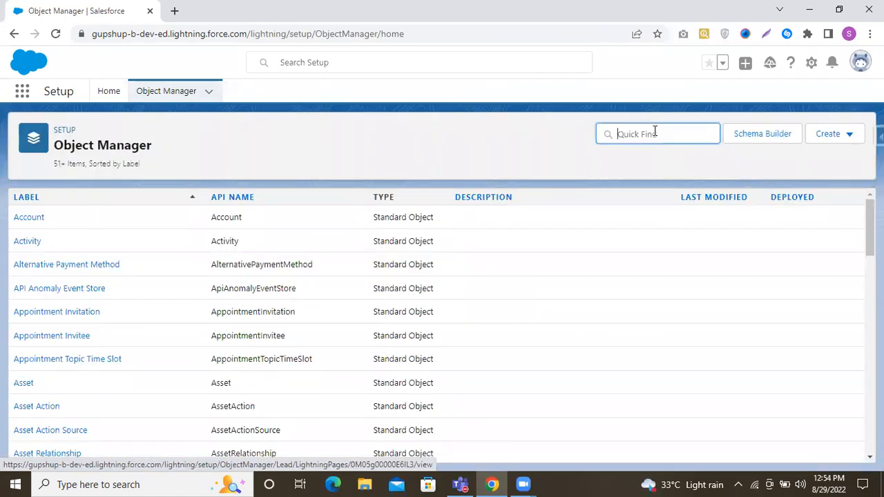
{"action": "type", "text": "con"}
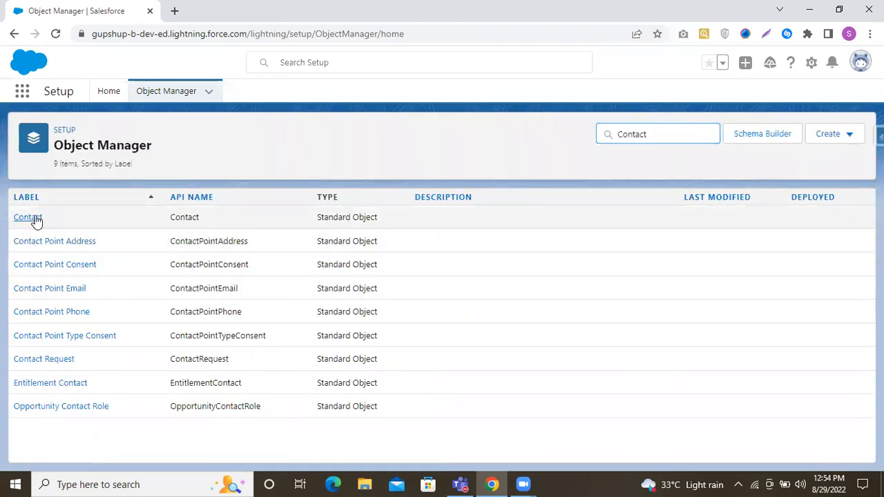
{"action": "left_click", "coordinate": [29, 218]}
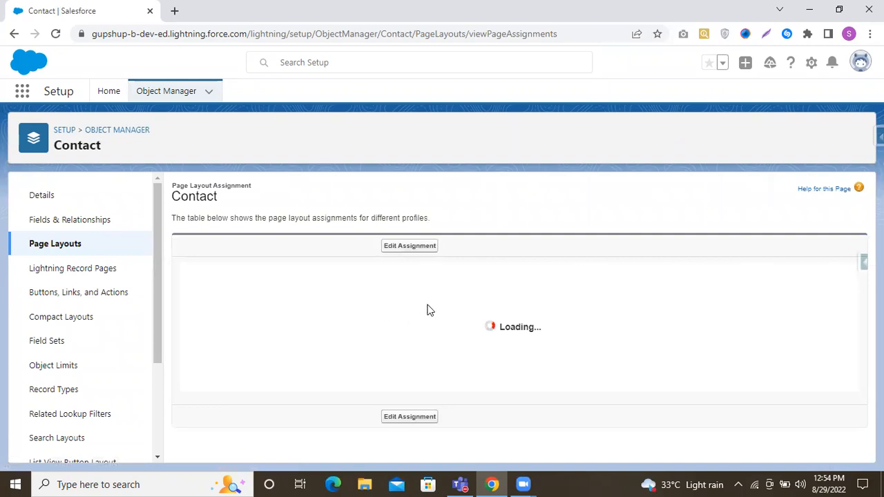
{"action": "scroll", "coordinate": [425, 297], "scroll_direction": "down", "scroll_amount": 2}
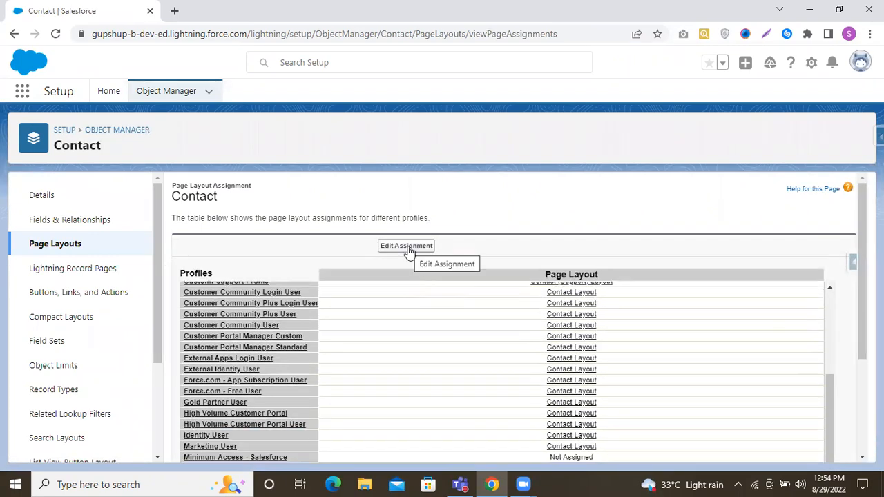
{"action": "left_click", "coordinate": [408, 248]}
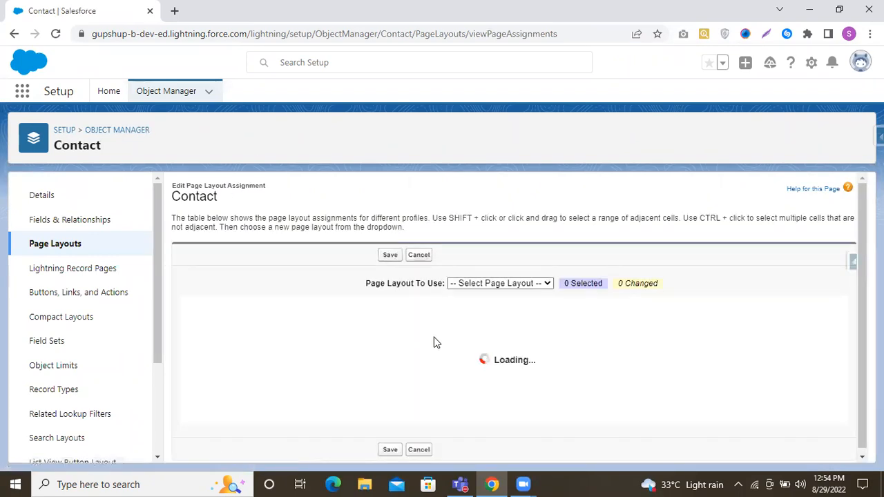
Assign the Gupshup Contact Layout to the System Administrator profile and save the Contact page layout assignments
{"action": "scroll", "coordinate": [503, 391], "scroll_direction": "down", "scroll_amount": 3}
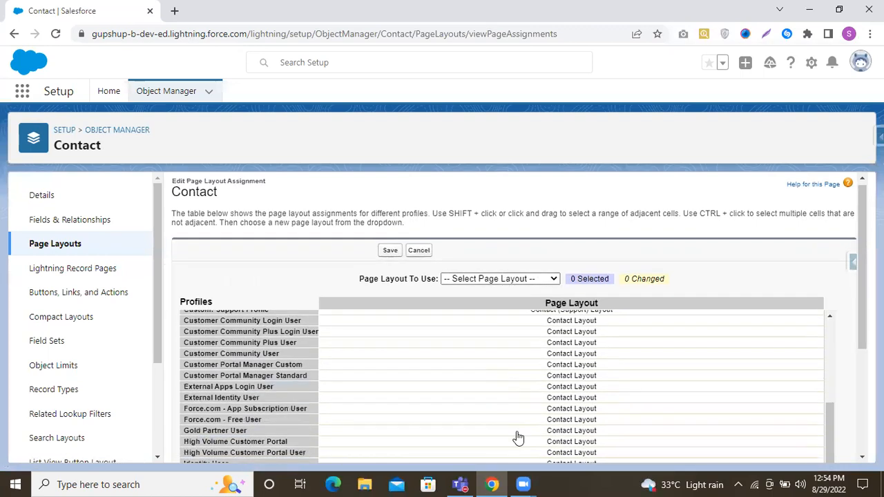
{"action": "scroll", "coordinate": [528, 410], "scroll_direction": "down", "scroll_amount": 5}
{"action": "left_click", "coordinate": [528, 408]}
{"action": "scroll", "coordinate": [492, 259], "scroll_direction": "up", "scroll_amount": 10}
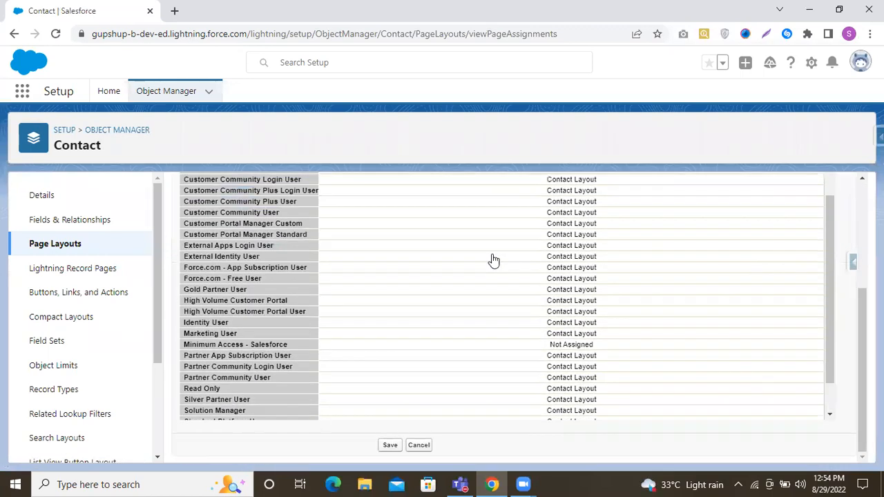
{"action": "left_click", "coordinate": [475, 285]}
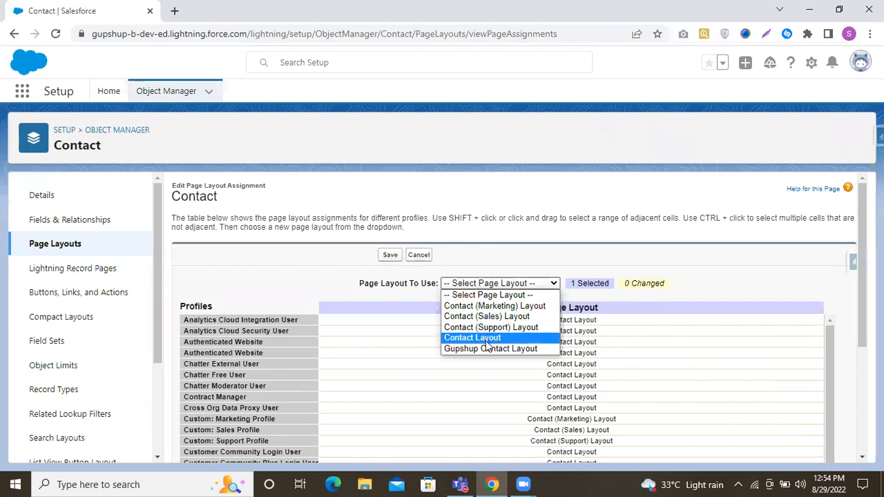
{"action": "left_click", "coordinate": [493, 349]}
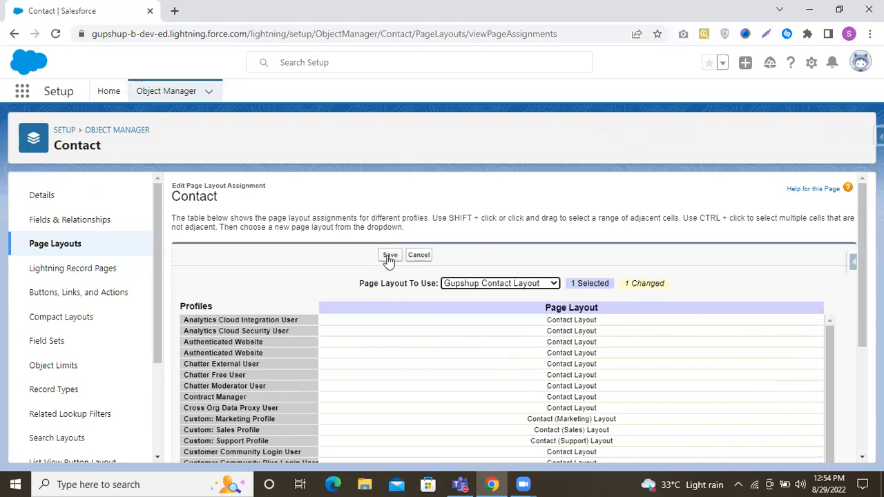
{"action": "left_click", "coordinate": [389, 256]}
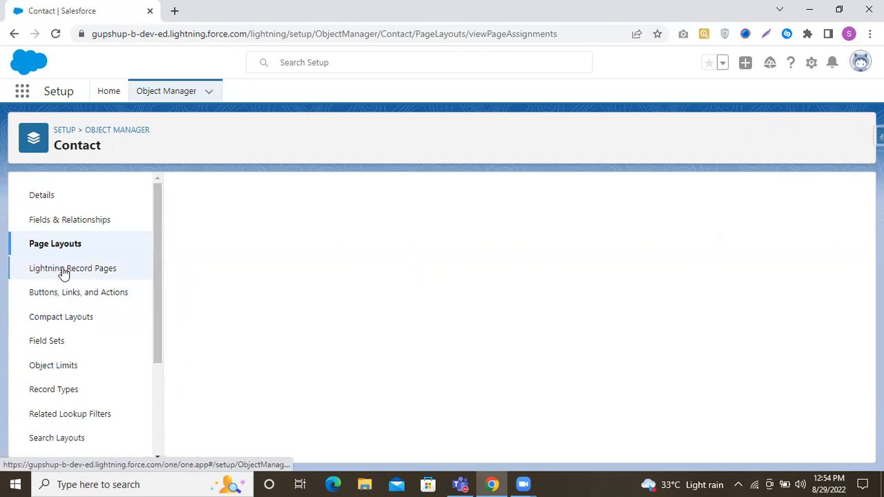
View the Gupshup Contact Record Page from Contact's Lightning record pages and open its activation settings by app, record type and profile
{"action": "left_click", "coordinate": [99, 272]}
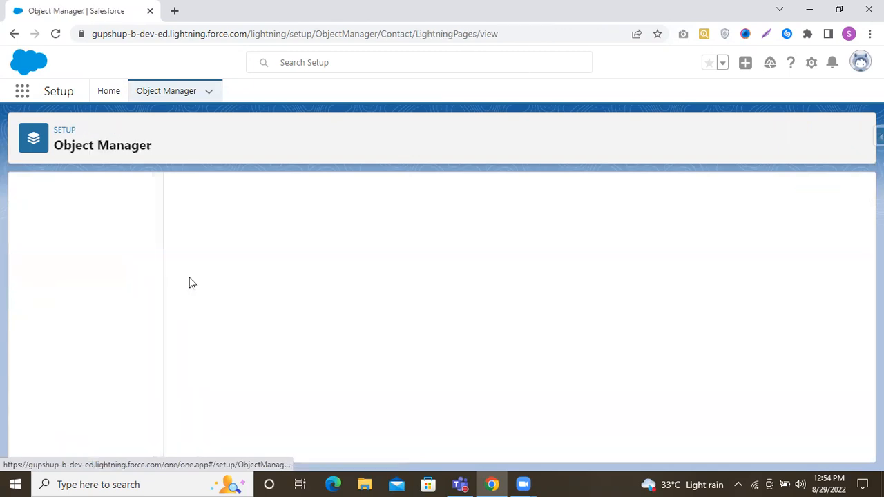
{"action": "left_click", "coordinate": [208, 248]}
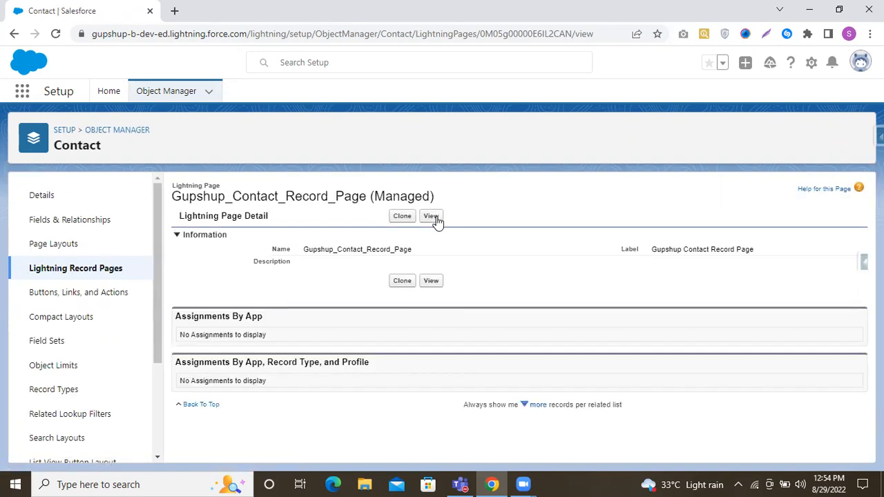
{"action": "left_click", "coordinate": [431, 216]}
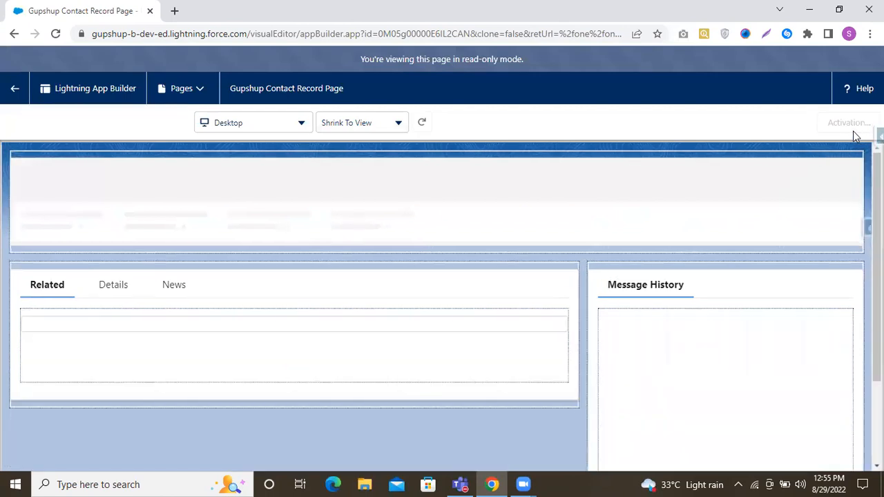
{"action": "left_click", "coordinate": [853, 129]}
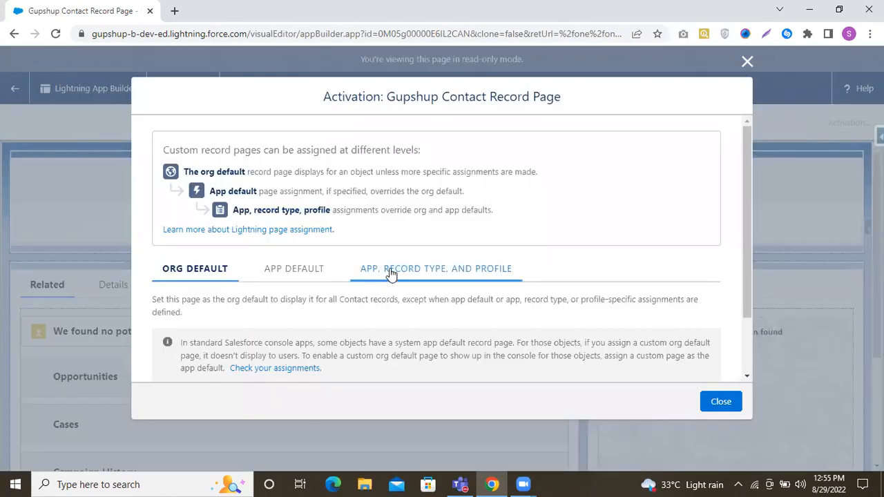
{"action": "left_click", "coordinate": [391, 274]}
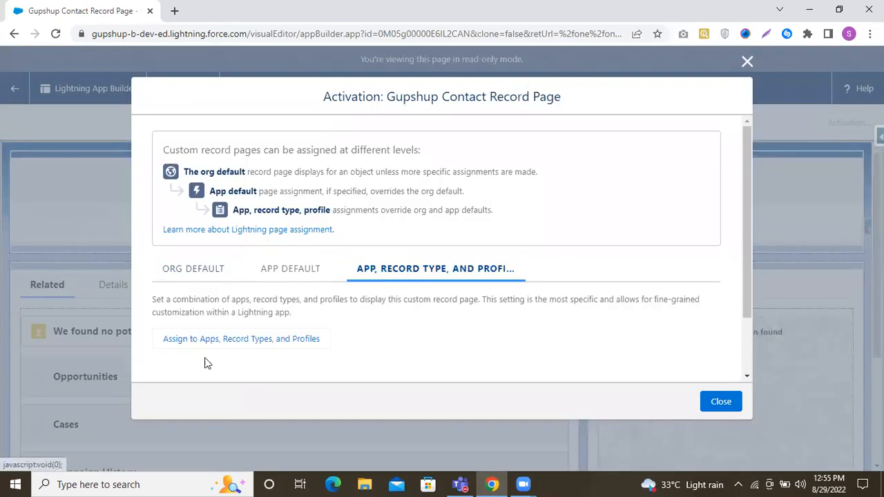
Assign the Gupshup Contact Record Page to the Gupshup app with the Desktop form factor
{"action": "left_click", "coordinate": [235, 339]}
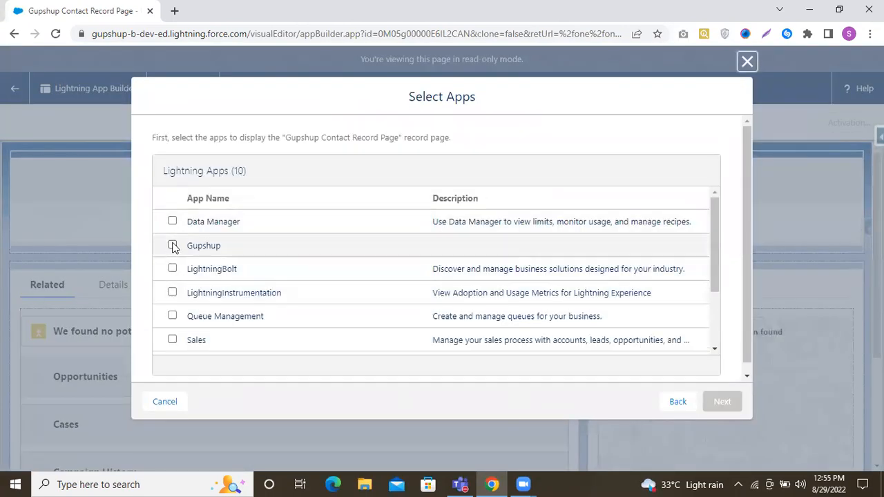
{"action": "left_click", "coordinate": [172, 245]}
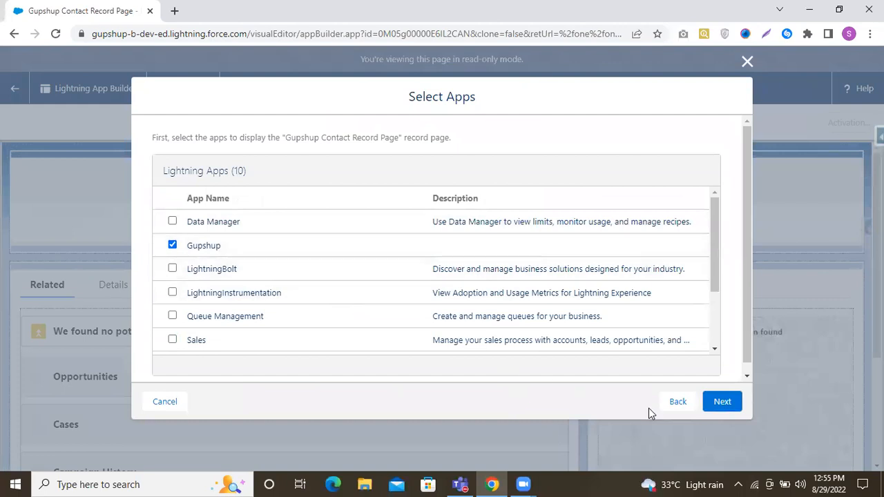
{"action": "left_click", "coordinate": [723, 402]}
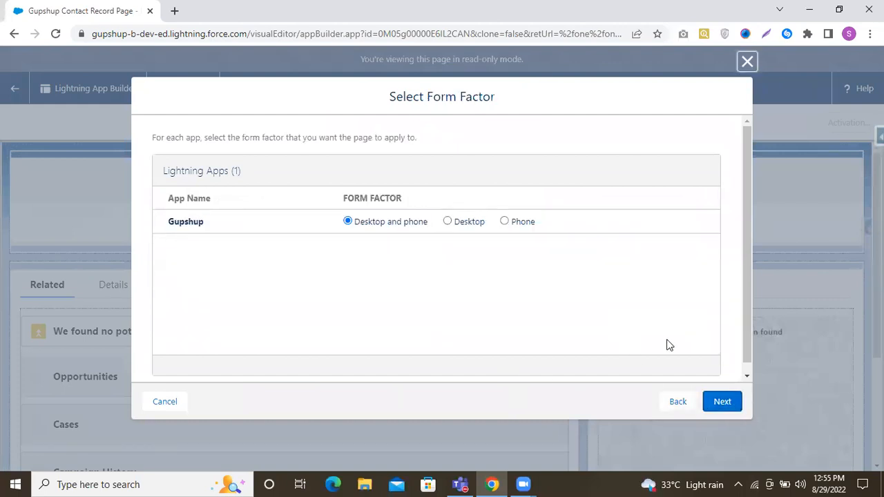
{"action": "left_click", "coordinate": [462, 222]}
{"action": "left_click", "coordinate": [725, 403]}
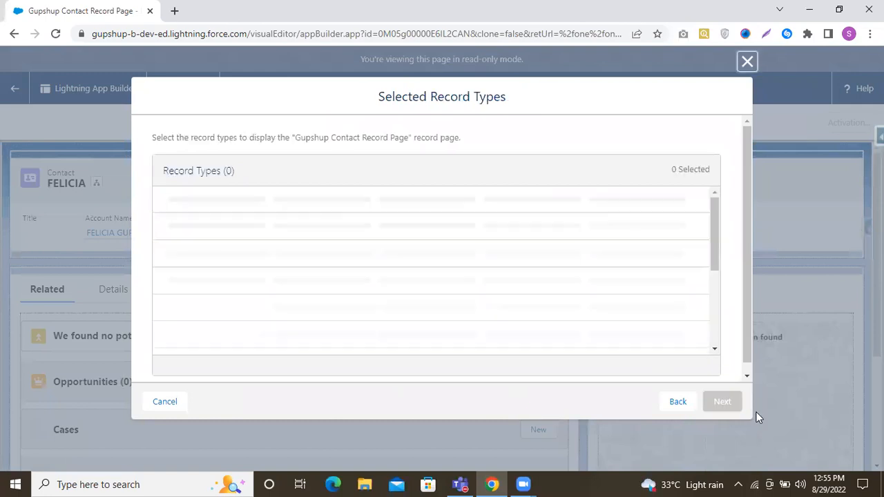
Assign the Contact record page to the Master record type and System Administrator profile, and save the activation
{"action": "left_click", "coordinate": [172, 221]}
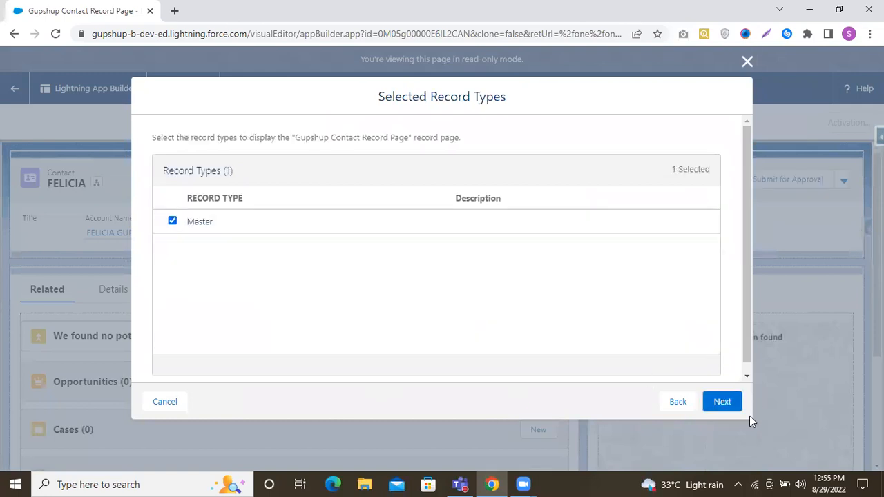
{"action": "left_click", "coordinate": [737, 409]}
{"action": "scroll", "coordinate": [187, 276], "scroll_direction": "down", "scroll_amount": 5}
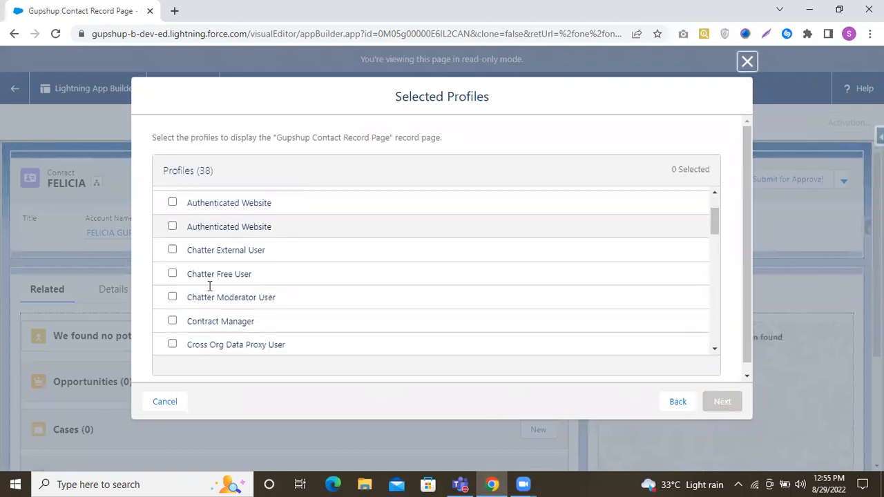
{"action": "scroll", "coordinate": [202, 302], "scroll_direction": "down", "scroll_amount": 8}
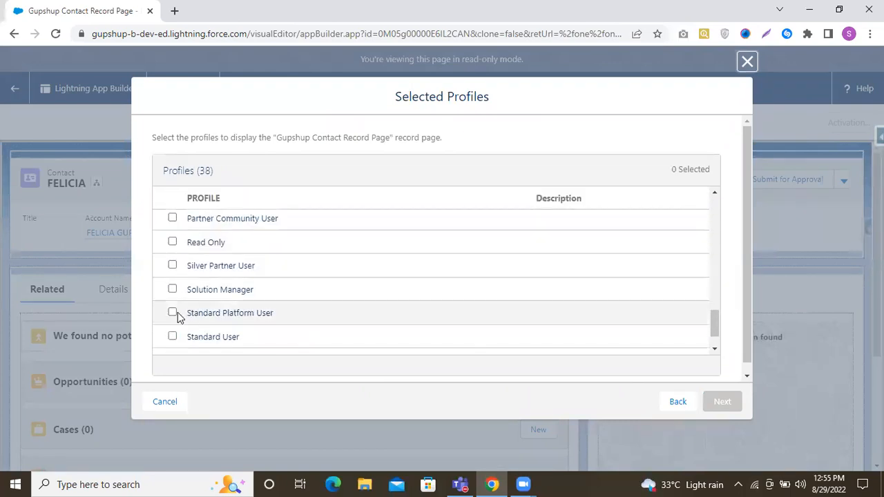
{"action": "scroll", "coordinate": [177, 317], "scroll_direction": "down", "scroll_amount": 1}
{"action": "left_click", "coordinate": [172, 319]}
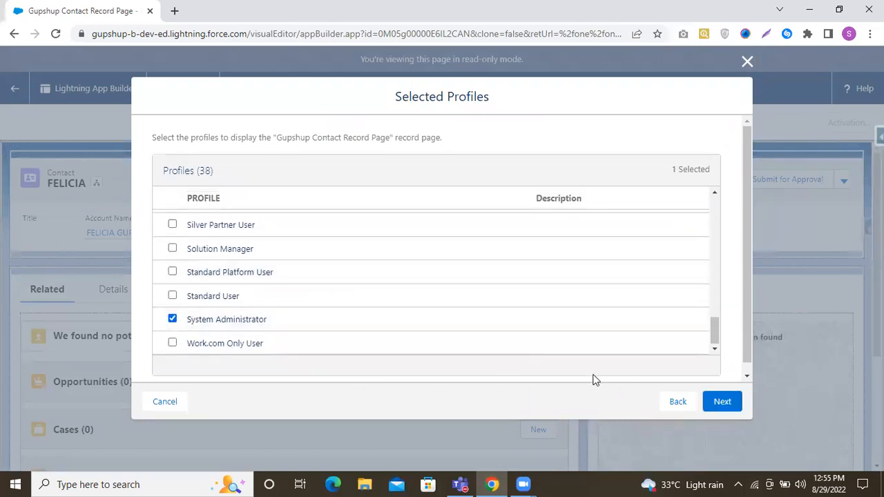
{"action": "left_click", "coordinate": [715, 407]}
{"action": "left_click", "coordinate": [734, 403]}
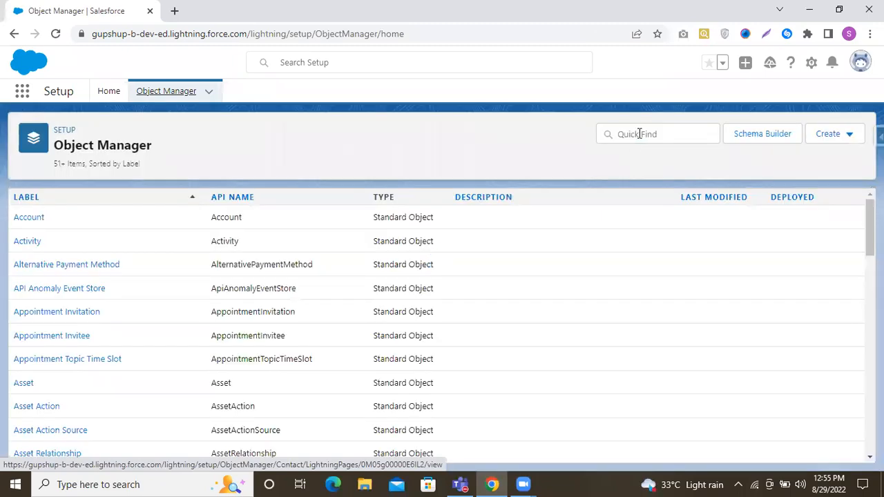
Find the Opportunity object in Object Manager and open its page layout assignments for editing
{"action": "left_click", "coordinate": [640, 134]}
{"action": "type", "text": "Opp"}
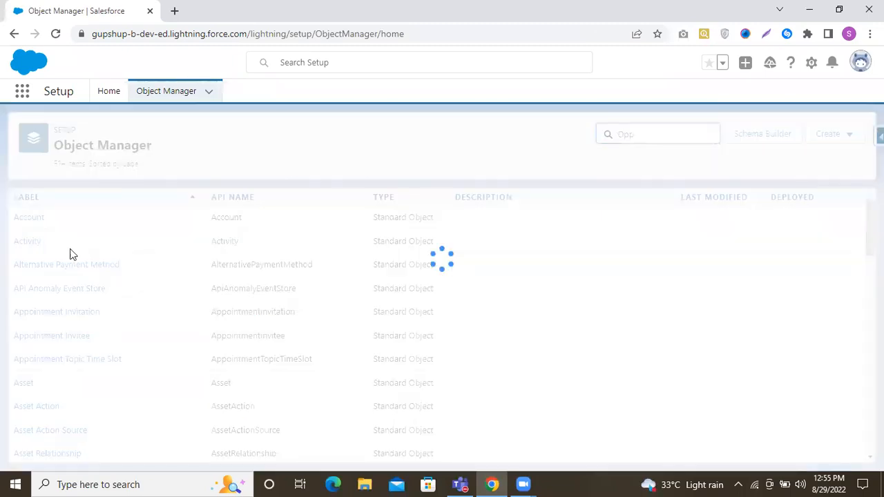
{"action": "left_click", "coordinate": [46, 220]}
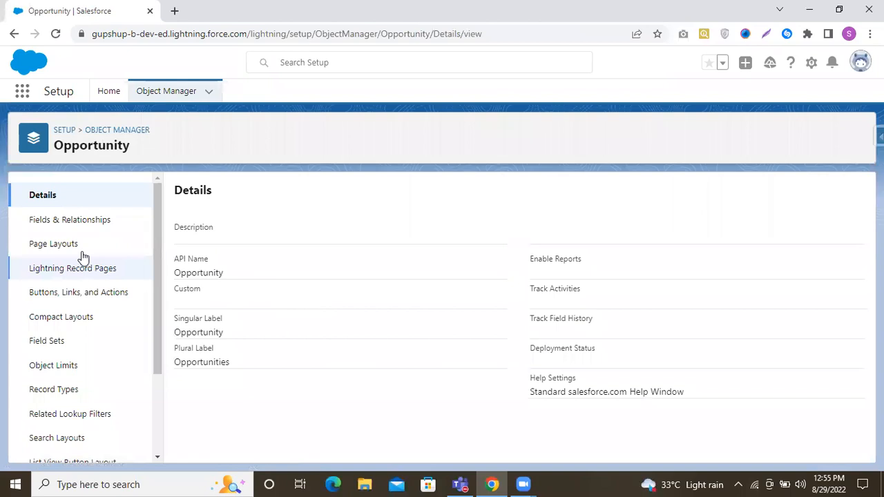
{"action": "left_click", "coordinate": [114, 250]}
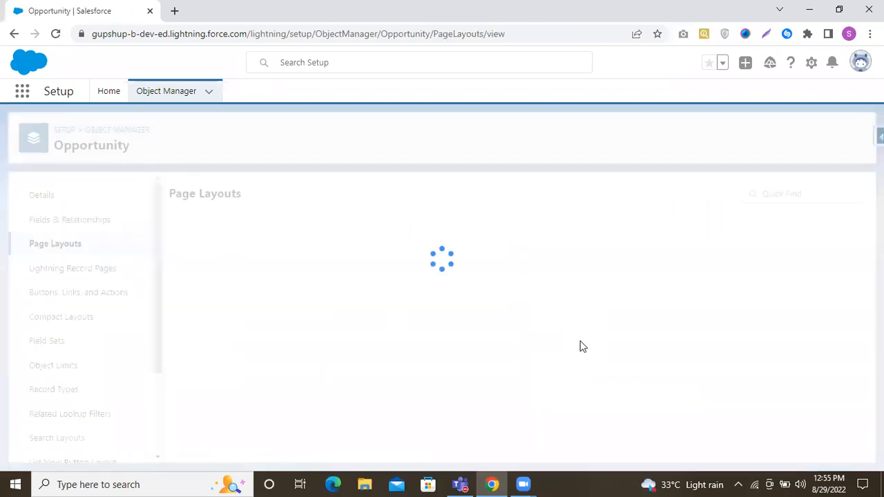
{"action": "left_click", "coordinate": [813, 194]}
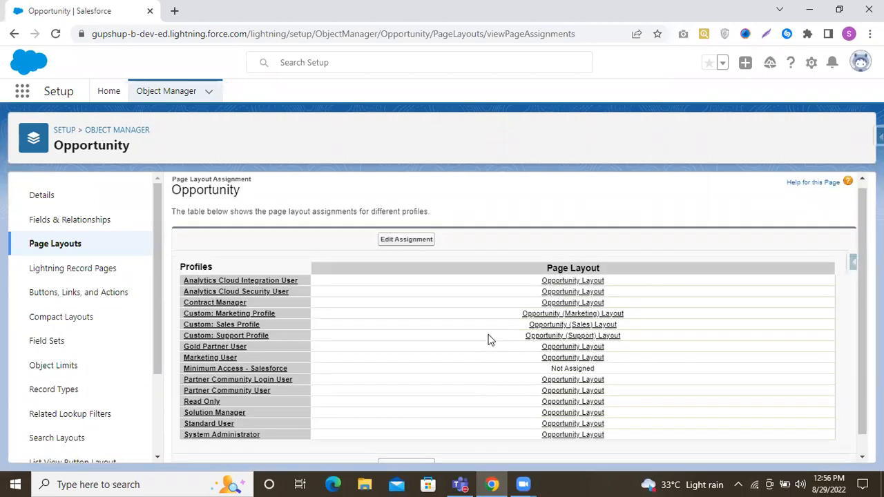
{"action": "scroll", "coordinate": [489, 338], "scroll_direction": "down", "scroll_amount": 1}
{"action": "left_click", "coordinate": [401, 219]}
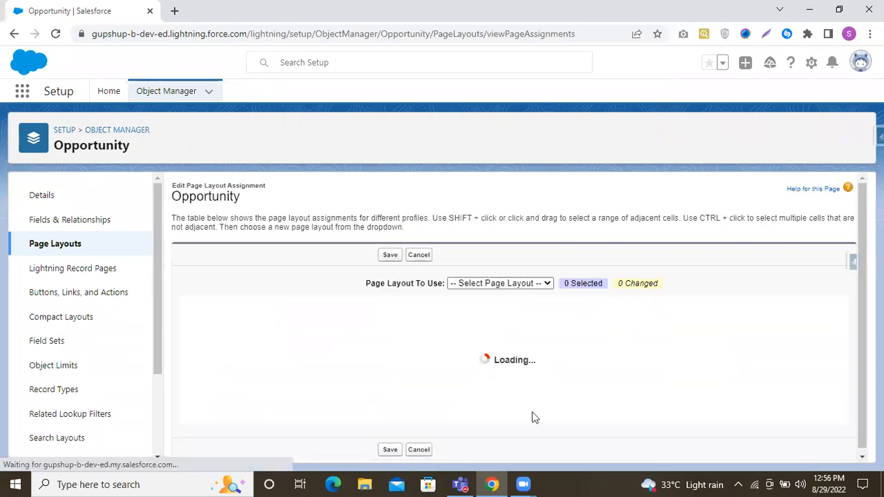
Assign the Gupshup Opportunity Layout to the System Administrator profile and save the Opportunity page layout assignments
{"action": "scroll", "coordinate": [492, 365], "scroll_direction": "down", "scroll_amount": 1}
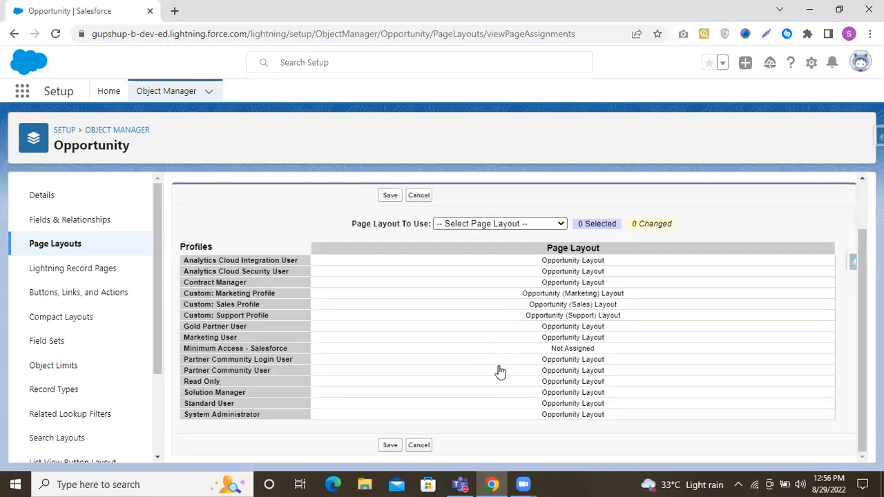
{"action": "left_click", "coordinate": [519, 413]}
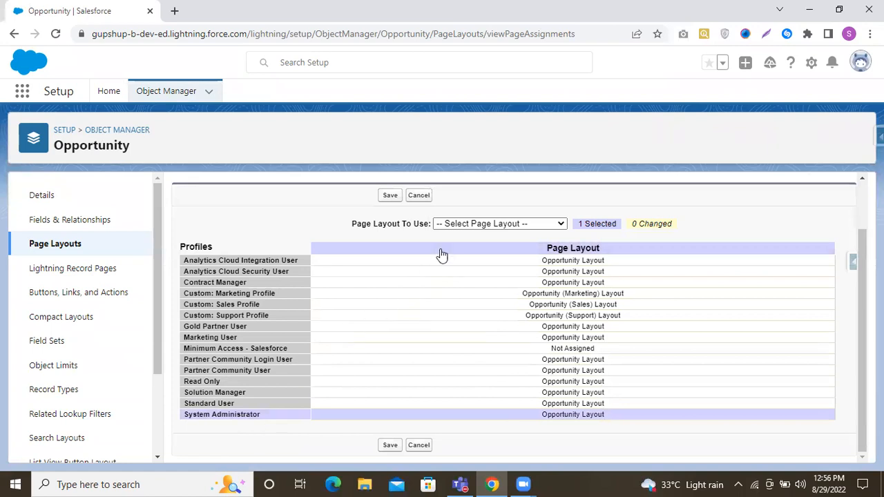
{"action": "left_click", "coordinate": [465, 225]}
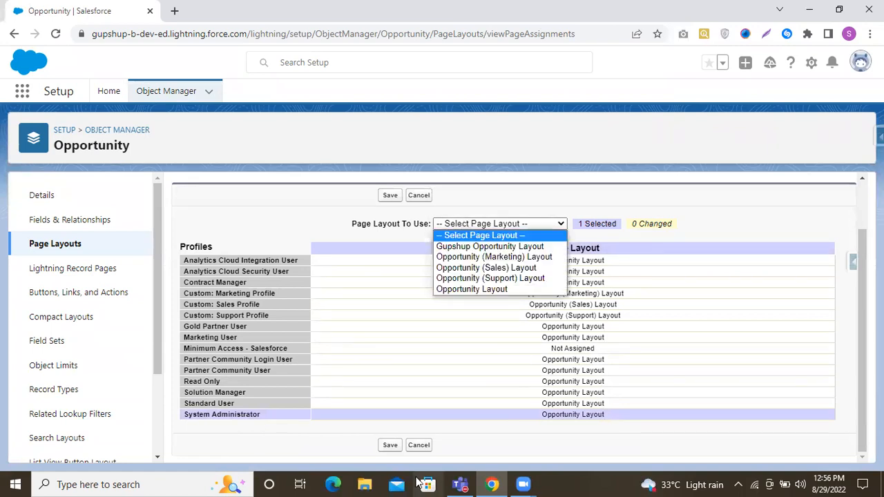
{"action": "left_click", "coordinate": [488, 247]}
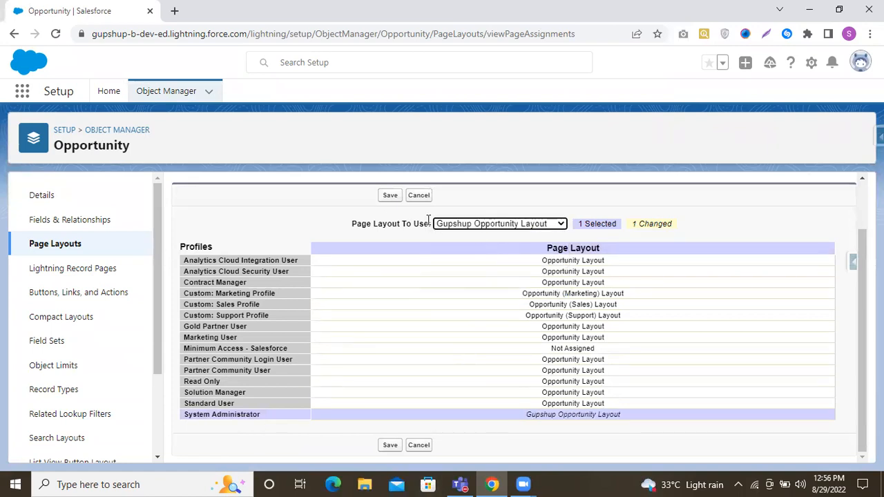
{"action": "left_click", "coordinate": [389, 196]}
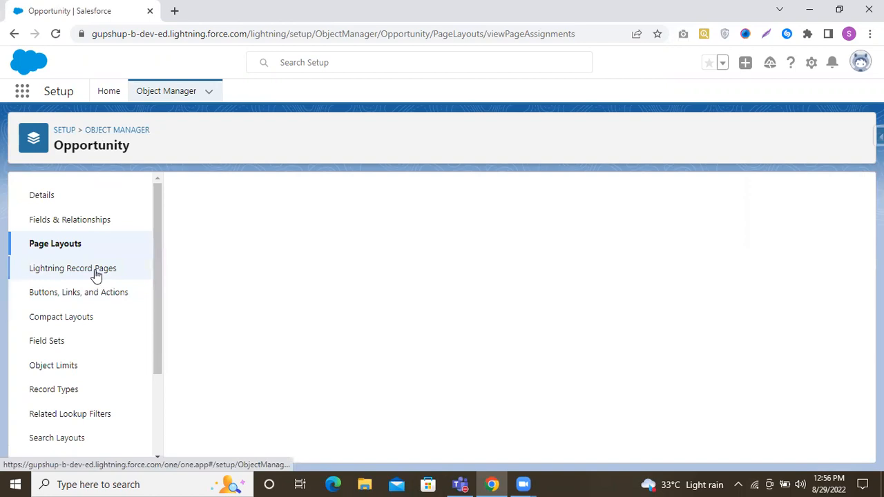
View the Gupshup Opportunity Record Page from Opportunity's Lightning record pages and open its activation settings by app, record type and profile
{"action": "left_click", "coordinate": [100, 270]}
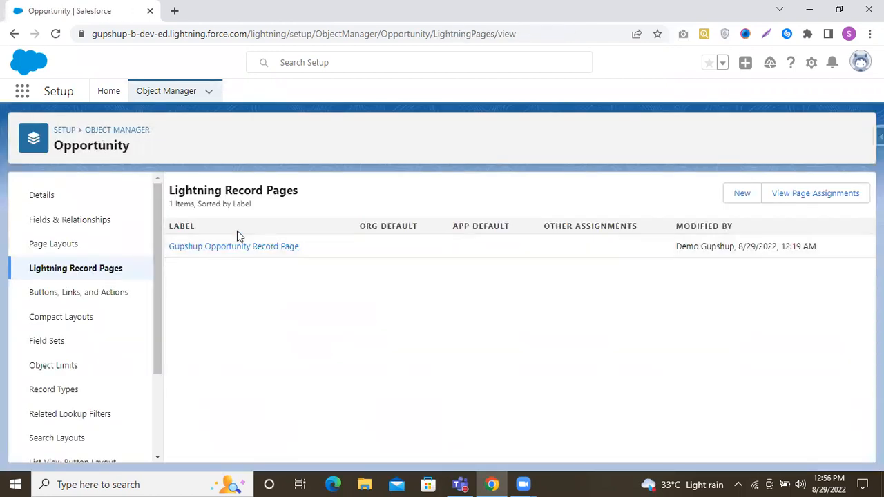
{"action": "left_click", "coordinate": [229, 248]}
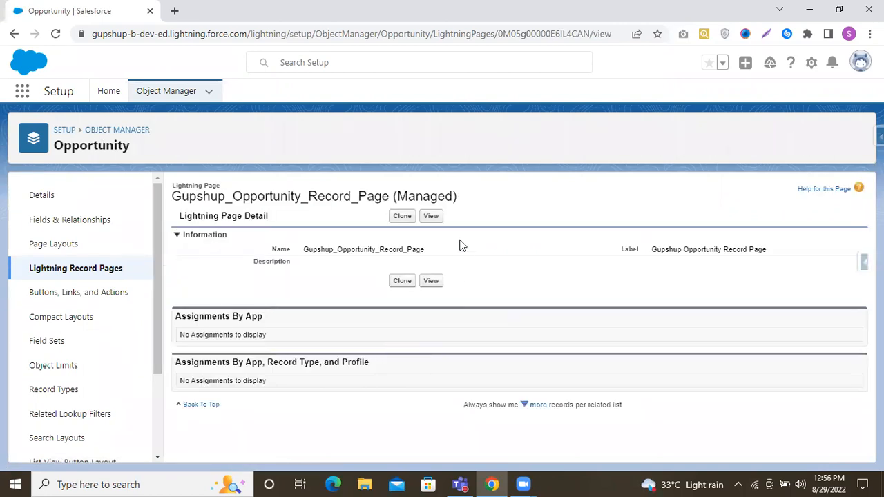
{"action": "left_click", "coordinate": [431, 217]}
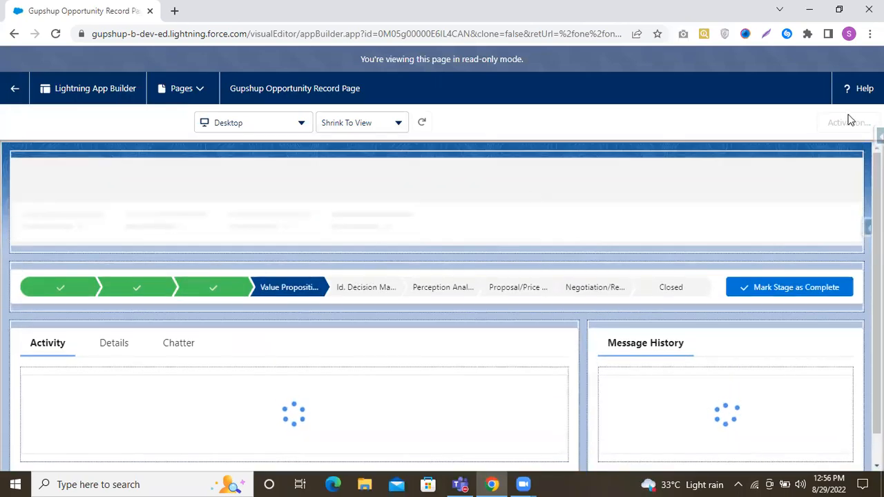
{"action": "left_click", "coordinate": [849, 122]}
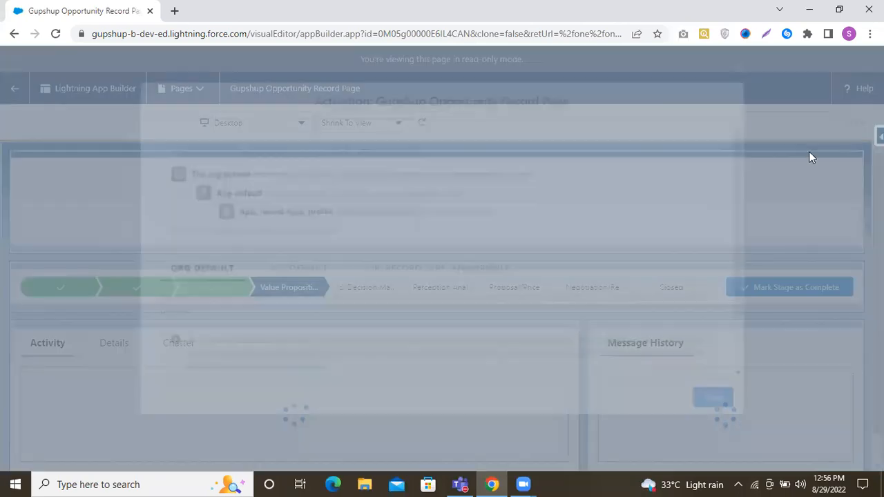
{"action": "left_click", "coordinate": [428, 267]}
Assign the Gupshup Opportunity Record Page to the Gupshup app with the Desktop form factor
{"action": "left_click", "coordinate": [246, 343]}
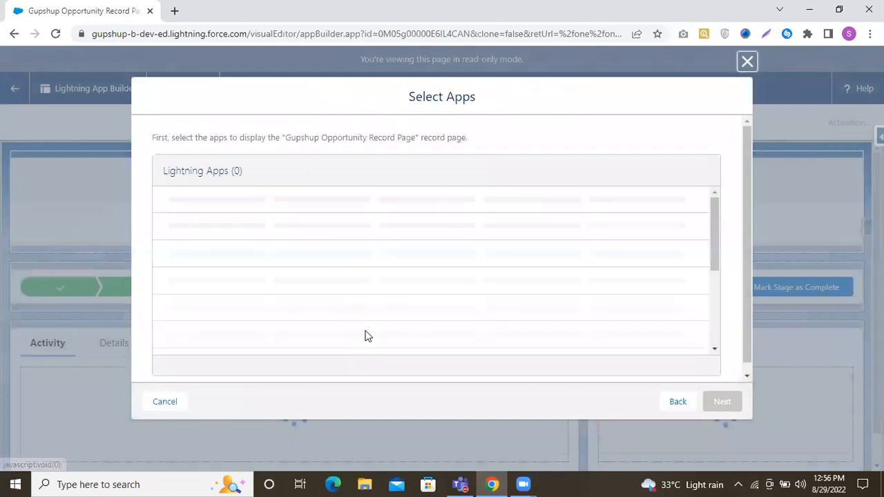
{"action": "left_click", "coordinate": [173, 248]}
{"action": "left_click", "coordinate": [722, 401]}
{"action": "left_click", "coordinate": [456, 222]}
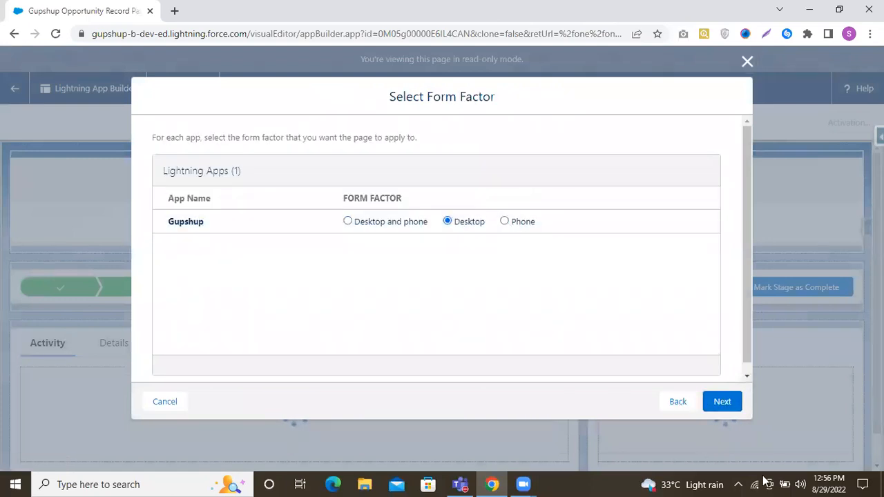
{"action": "left_click", "coordinate": [722, 402]}
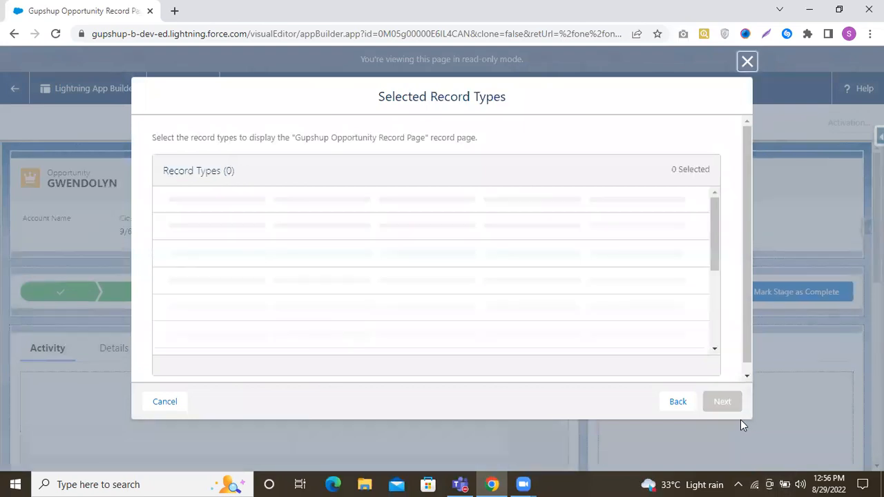
Assign the Opportunity record page to the Master record type and System Administrator profile, and save the activation
{"action": "left_click", "coordinate": [172, 221]}
{"action": "left_click", "coordinate": [720, 401]}
{"action": "scroll", "coordinate": [188, 310], "scroll_direction": "down", "scroll_amount": 6}
{"action": "scroll", "coordinate": [190, 314], "scroll_direction": "down", "scroll_amount": 5}
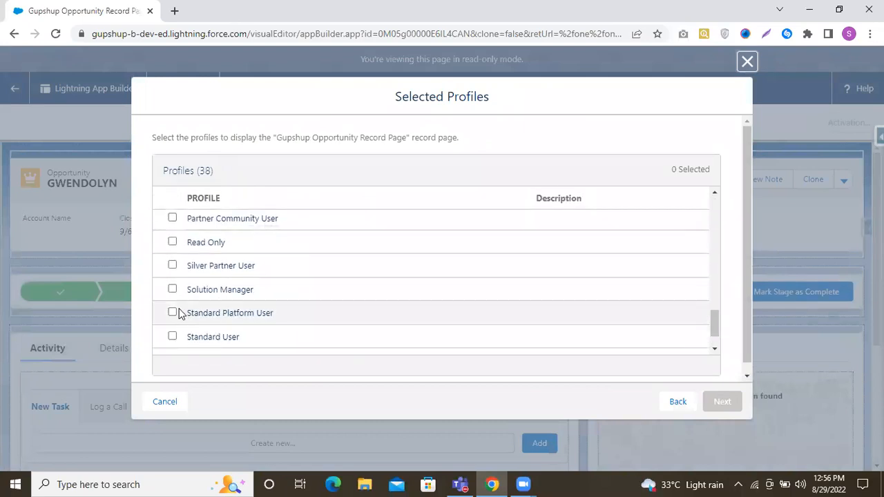
{"action": "scroll", "coordinate": [173, 320], "scroll_direction": "down", "scroll_amount": 2}
{"action": "left_click", "coordinate": [173, 320]}
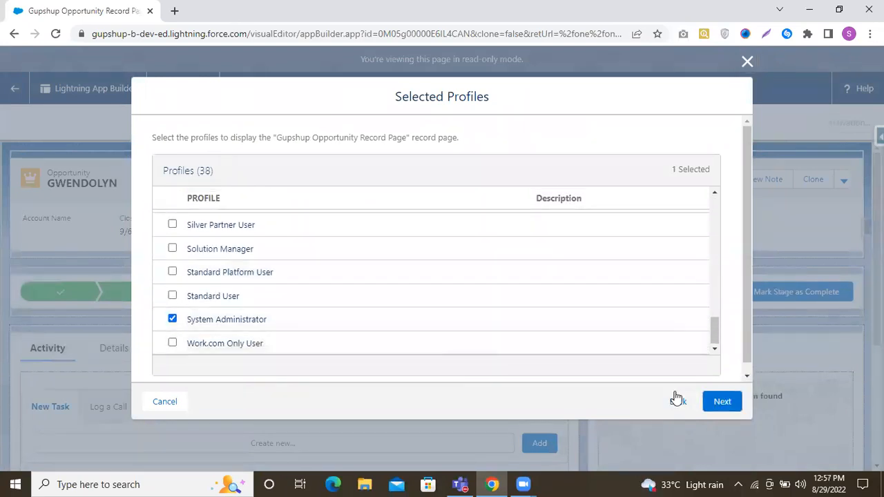
{"action": "left_click", "coordinate": [720, 404]}
{"action": "left_click", "coordinate": [721, 404]}
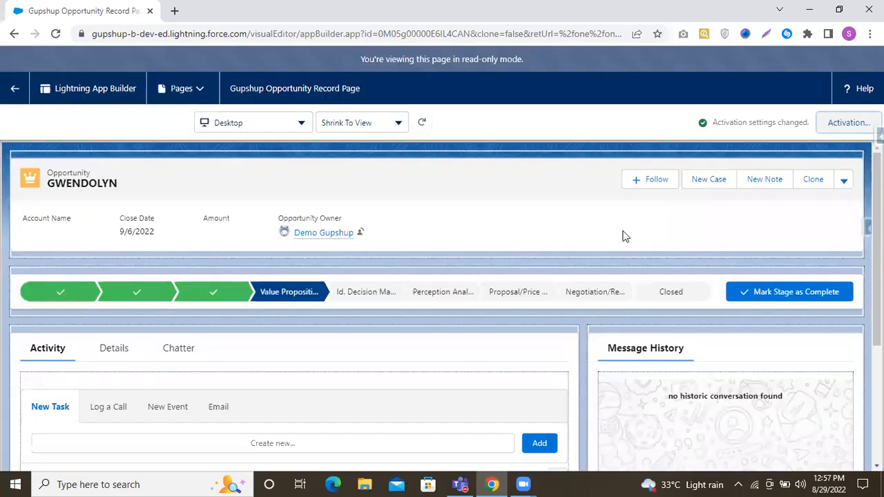
Leave the Opportunity record page, find the Account object in Object Manager and open its page layout assignments for editing
{"action": "left_click", "coordinate": [15, 88]}
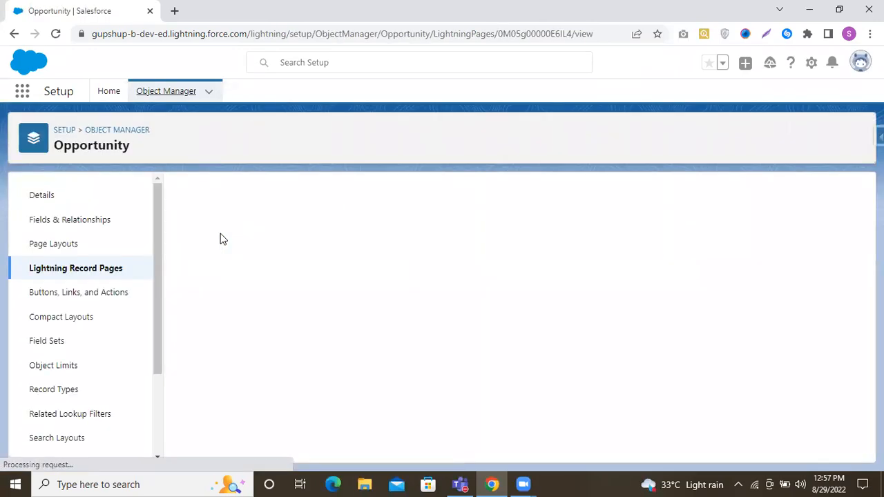
{"action": "left_click", "coordinate": [170, 91]}
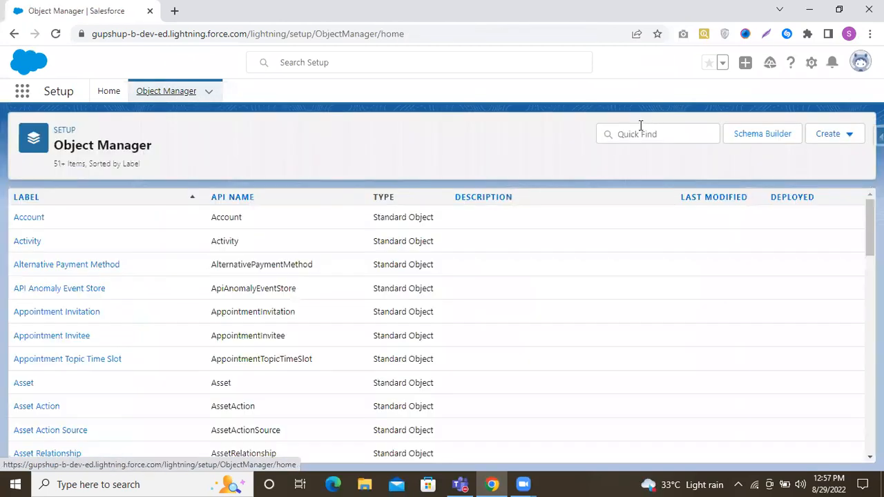
{"action": "left_click", "coordinate": [646, 134]}
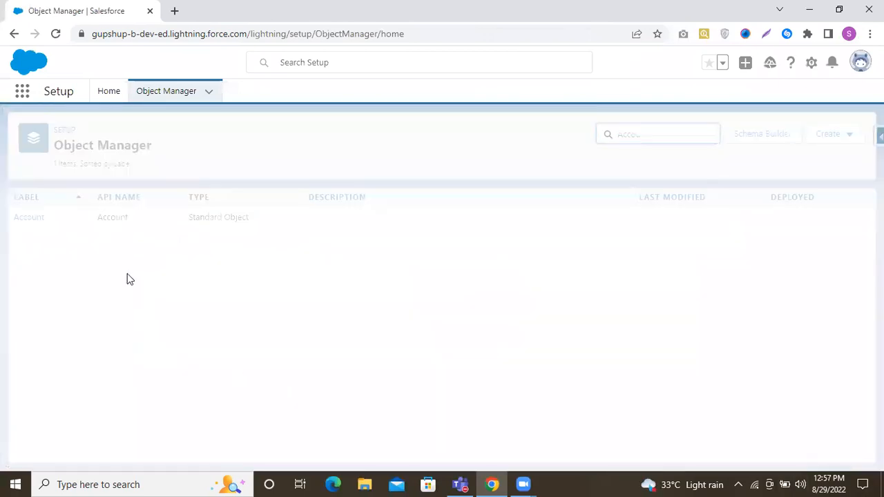
{"action": "left_click", "coordinate": [28, 218]}
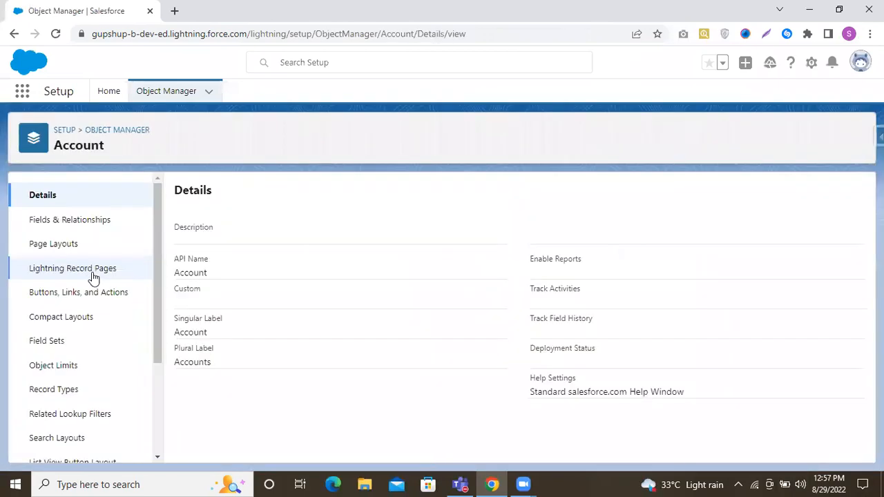
{"action": "left_click", "coordinate": [90, 244]}
{"action": "left_click", "coordinate": [760, 199]}
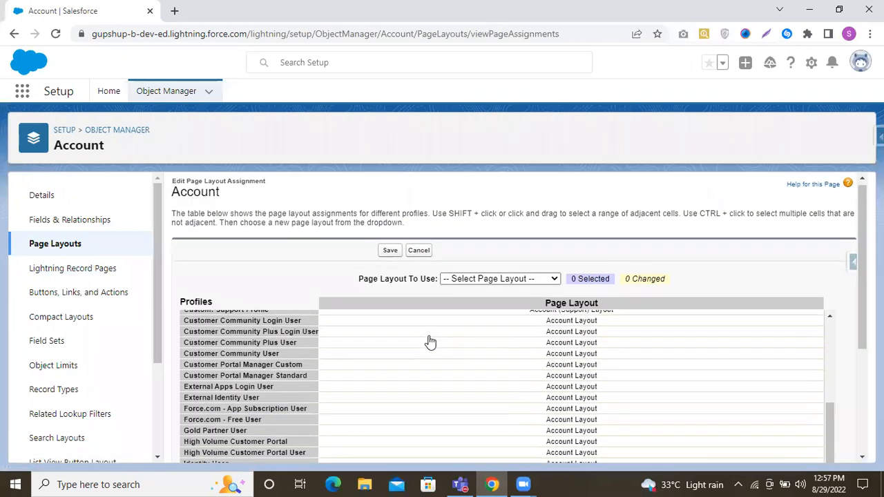
Assign the Gupshup Account Layout to the chosen profile and save Account's page layout assignment
{"action": "scroll", "coordinate": [459, 384], "scroll_direction": "down", "scroll_amount": 5}
{"action": "scroll", "coordinate": [490, 233], "scroll_direction": "up", "scroll_amount": 10}
{"action": "left_click", "coordinate": [511, 283]}
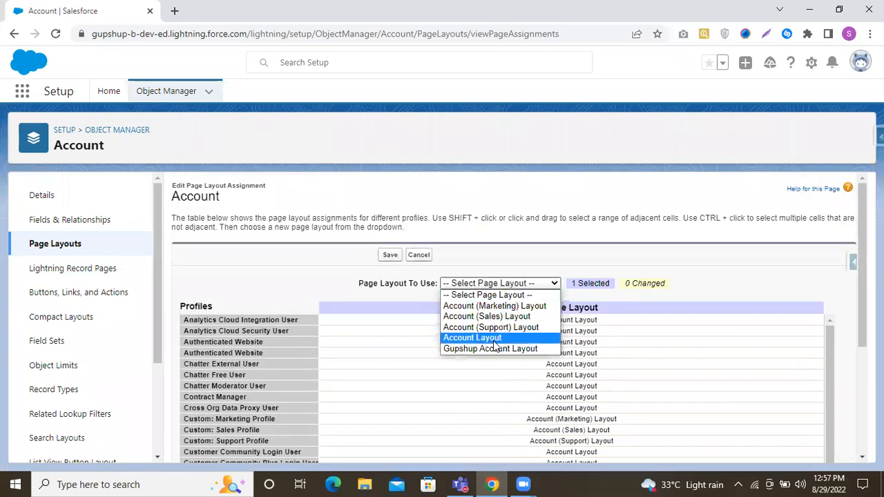
{"action": "left_click", "coordinate": [490, 347]}
{"action": "left_click", "coordinate": [384, 255]}
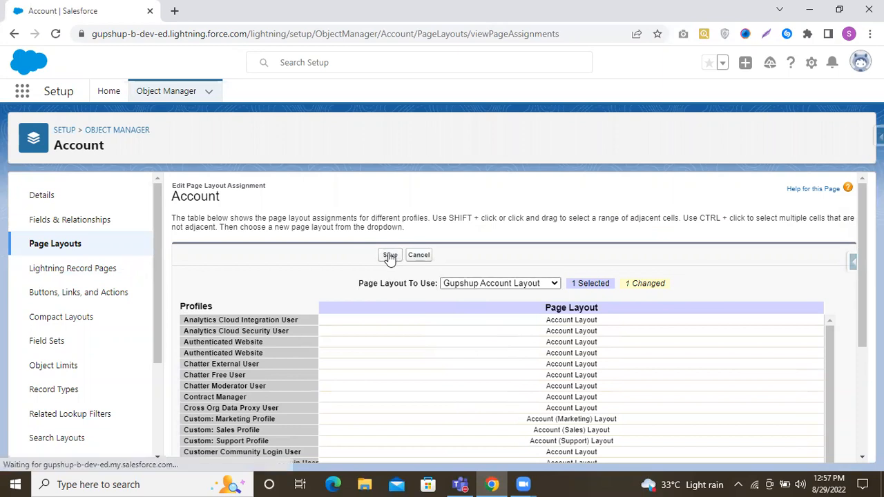
{"action": "scroll", "coordinate": [392, 259], "scroll_direction": "down", "scroll_amount": 2}
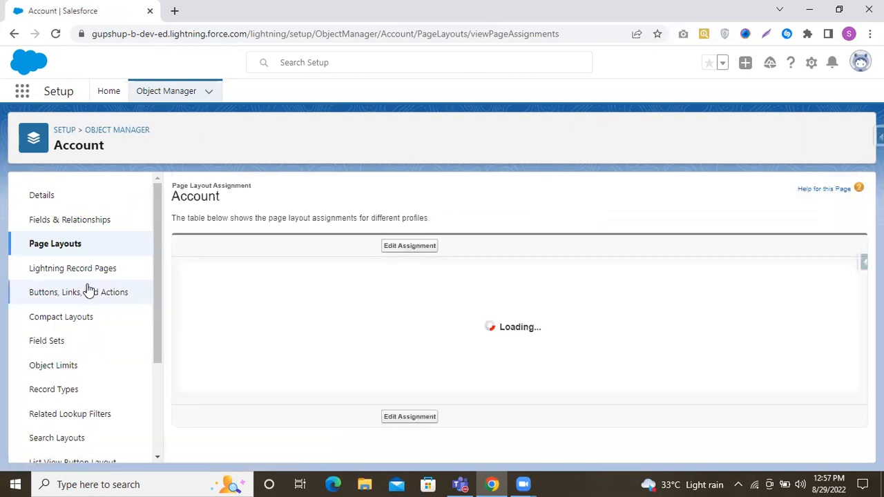
View the Gupshup Account Record Page from Account's Lightning record pages and open its activation settings by app, record type and profile
{"action": "left_click", "coordinate": [87, 274]}
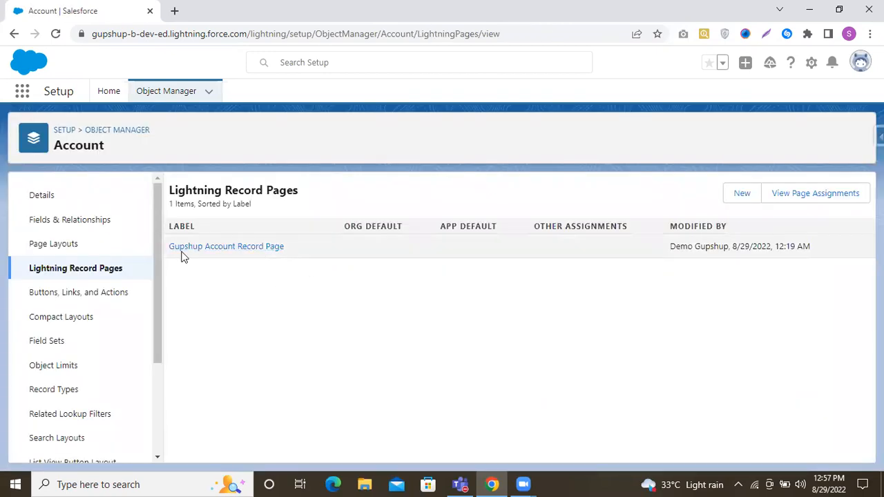
{"action": "left_click", "coordinate": [211, 250]}
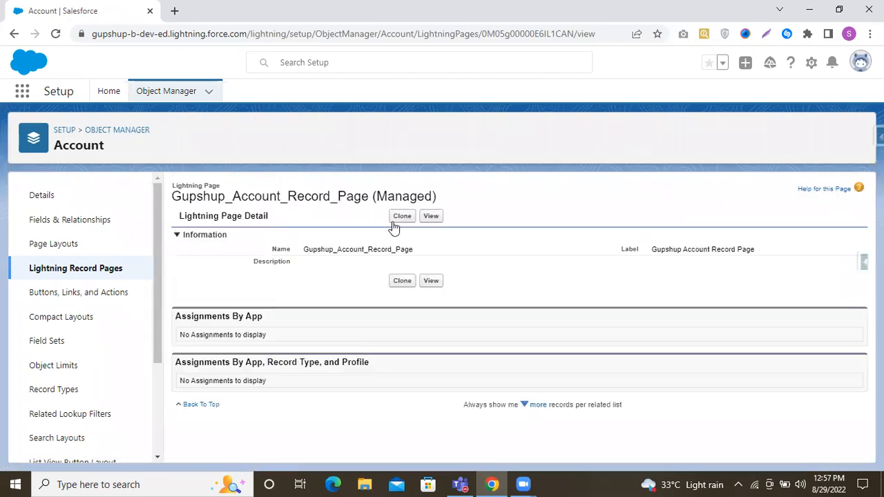
{"action": "left_click", "coordinate": [432, 217]}
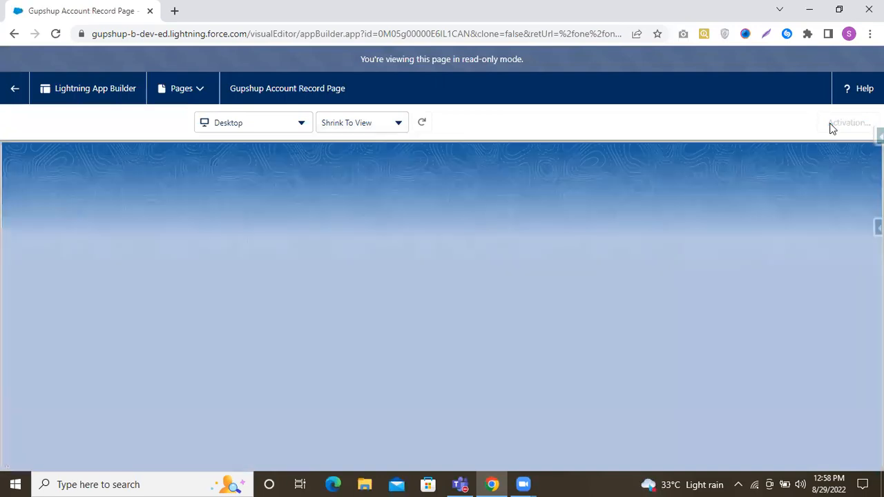
{"action": "left_click", "coordinate": [832, 126]}
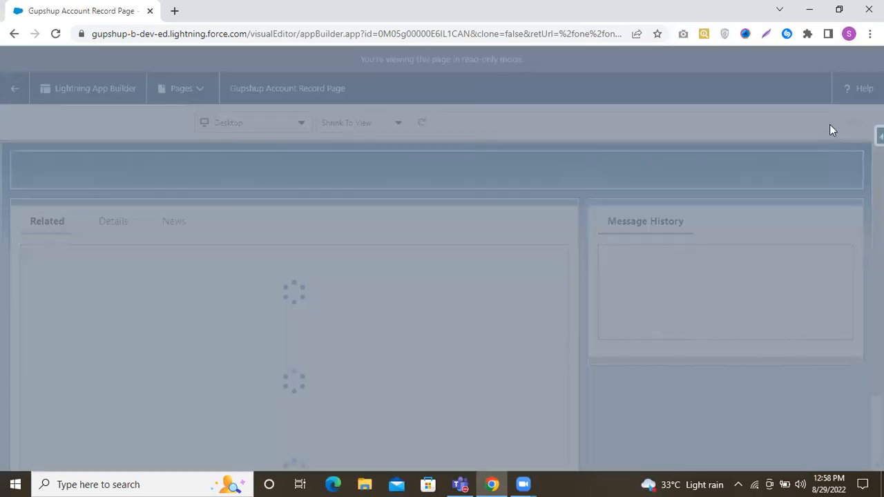
{"action": "left_click", "coordinate": [459, 275]}
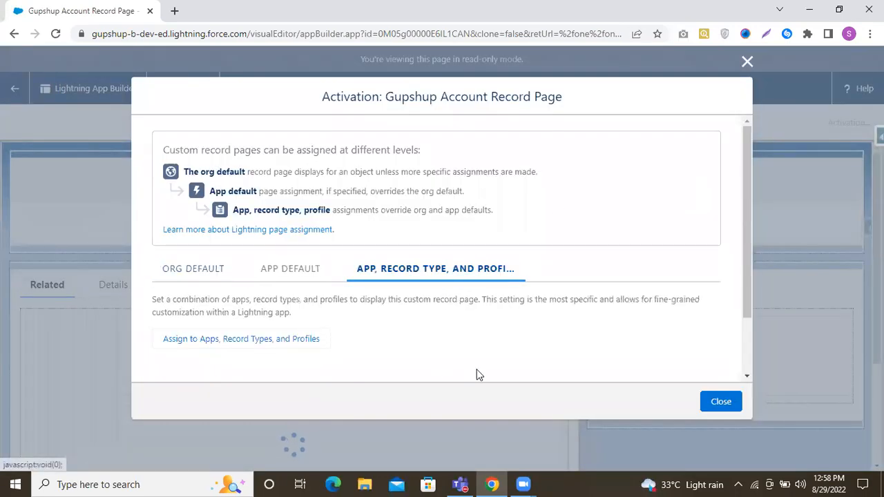
Assign the Gupshup Account Record Page to the Gupshup app with the Desktop form factor
{"action": "left_click", "coordinate": [315, 341]}
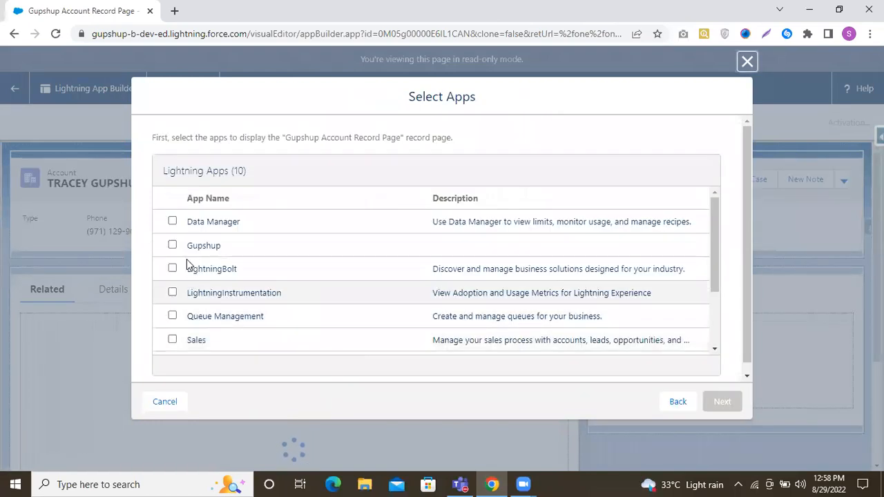
{"action": "left_click", "coordinate": [172, 246]}
{"action": "left_click", "coordinate": [727, 409]}
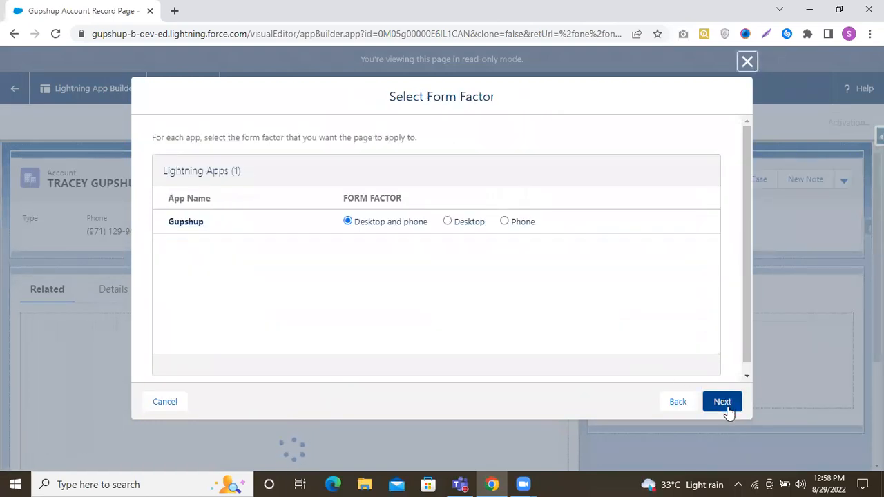
{"action": "left_click", "coordinate": [472, 227]}
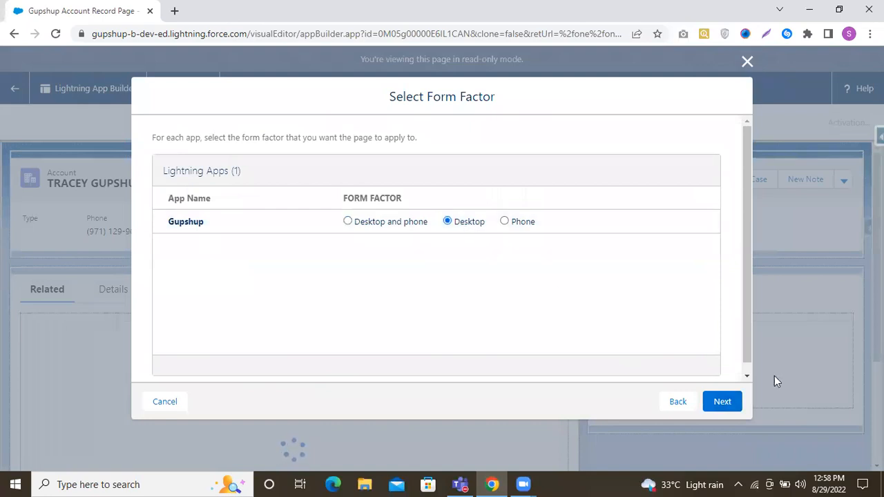
{"action": "left_click", "coordinate": [723, 404]}
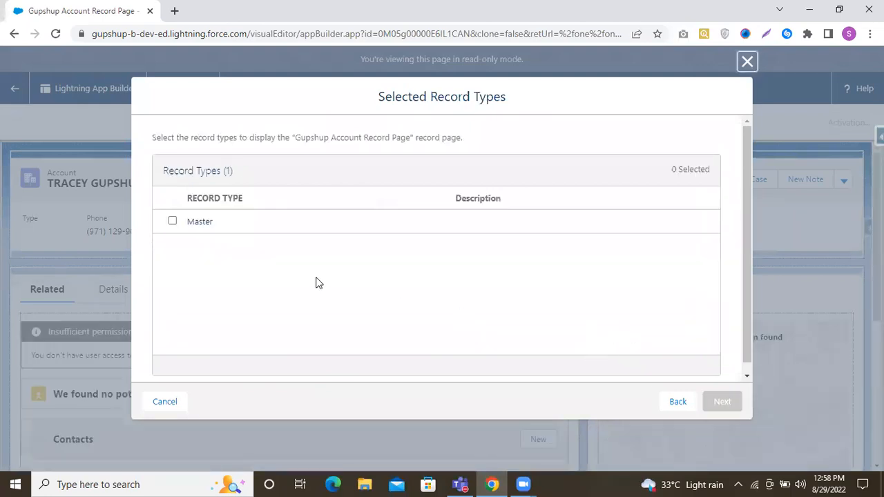
Assign the Account record page to the Master record type and System Administrator profile, and save the activation
{"action": "left_click", "coordinate": [172, 221]}
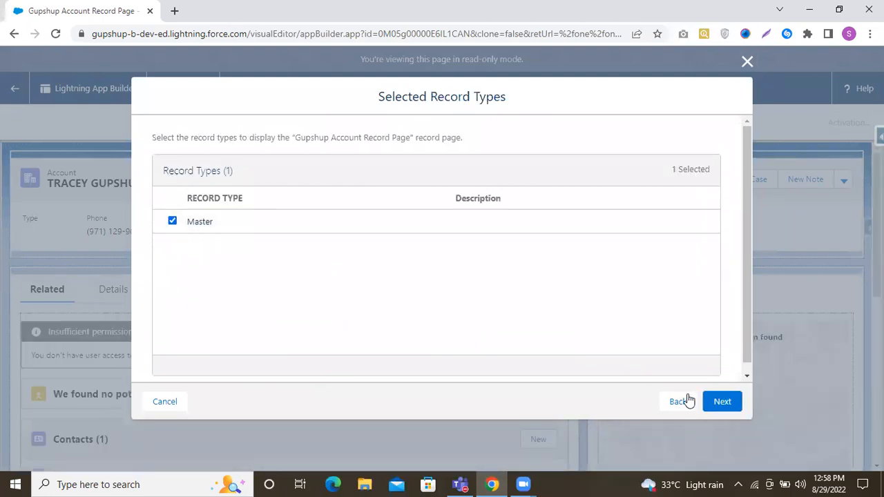
{"action": "left_click", "coordinate": [723, 401]}
{"action": "scroll", "coordinate": [209, 290], "scroll_direction": "down", "scroll_amount": 8}
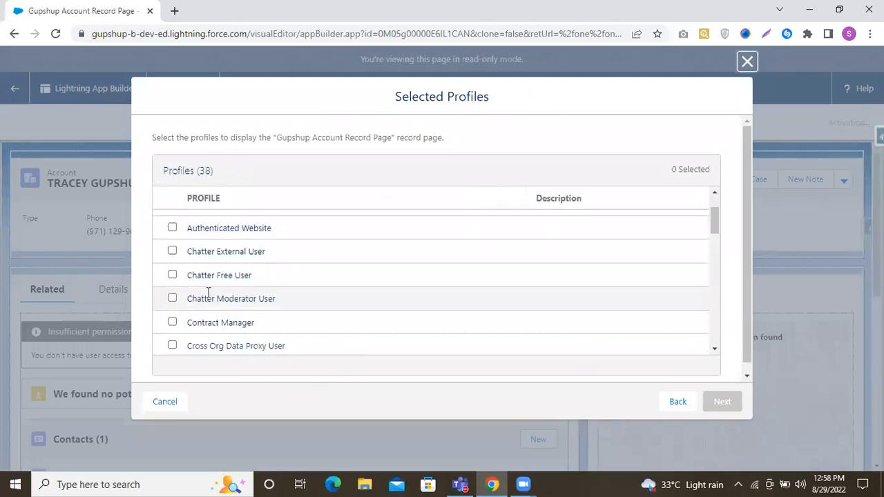
{"action": "scroll", "coordinate": [213, 344], "scroll_direction": "down", "scroll_amount": 5}
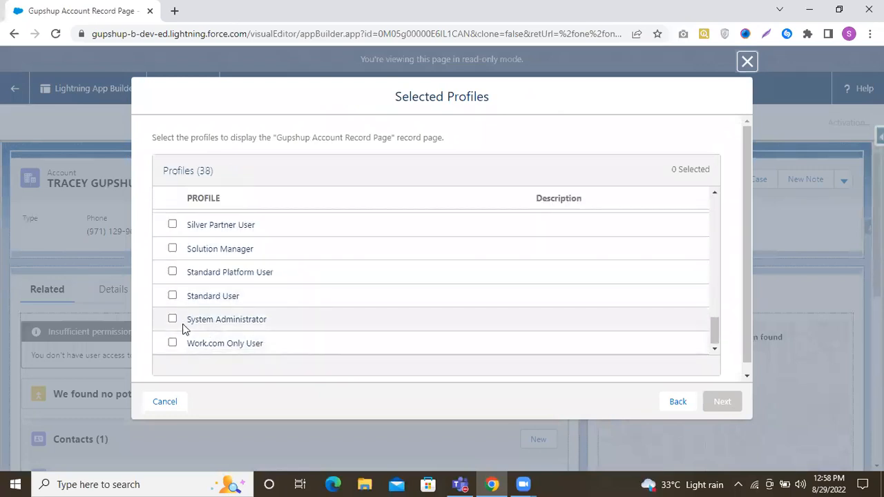
{"action": "left_click", "coordinate": [231, 323]}
{"action": "left_click", "coordinate": [723, 404]}
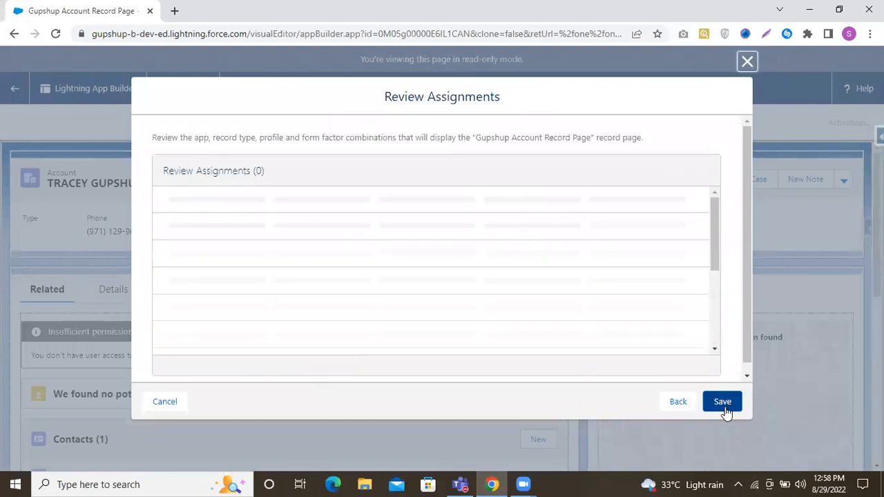
{"action": "left_click", "coordinate": [723, 404]}
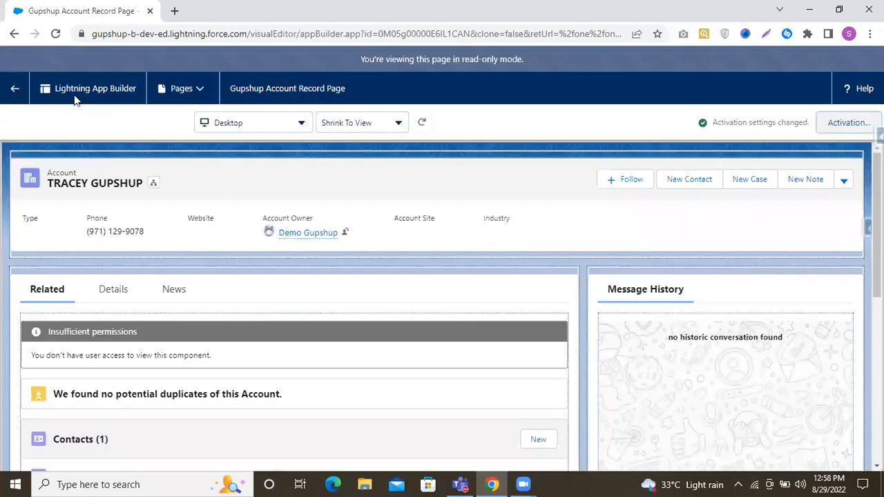
Leave the Account record page, find the Campaign object in Object Manager and open its page layout assignments for editing
{"action": "left_click", "coordinate": [21, 91]}
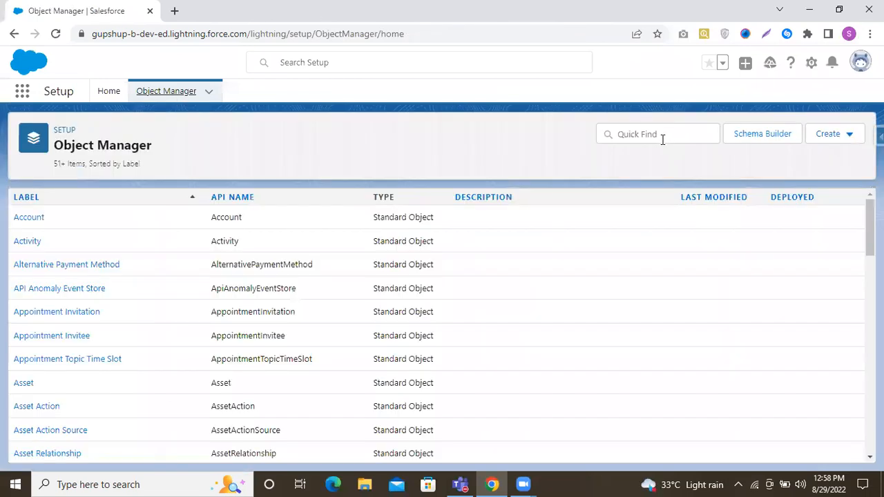
{"action": "left_click", "coordinate": [661, 136]}
{"action": "type", "text": "Campaign"}
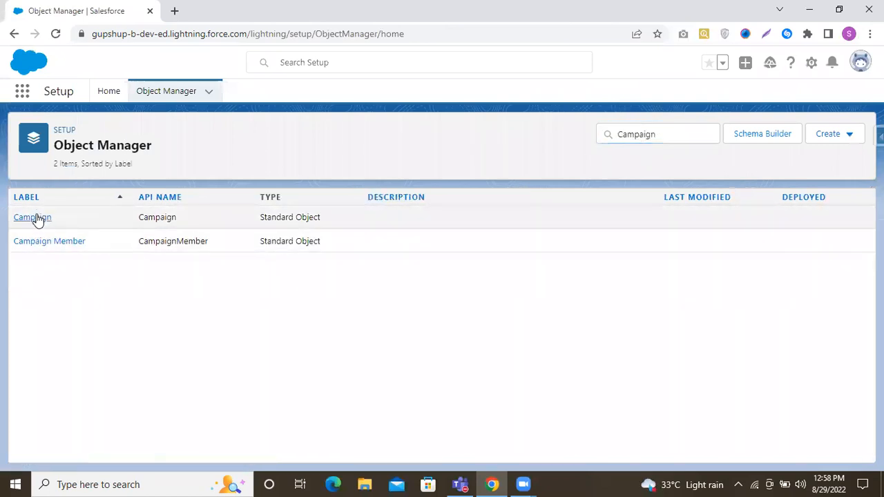
{"action": "left_click", "coordinate": [35, 218]}
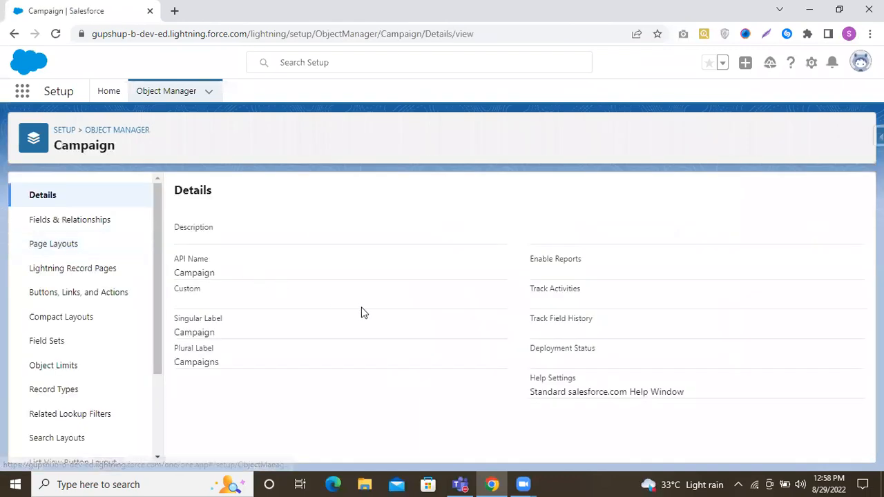
{"action": "left_click", "coordinate": [75, 248]}
{"action": "left_click", "coordinate": [778, 196]}
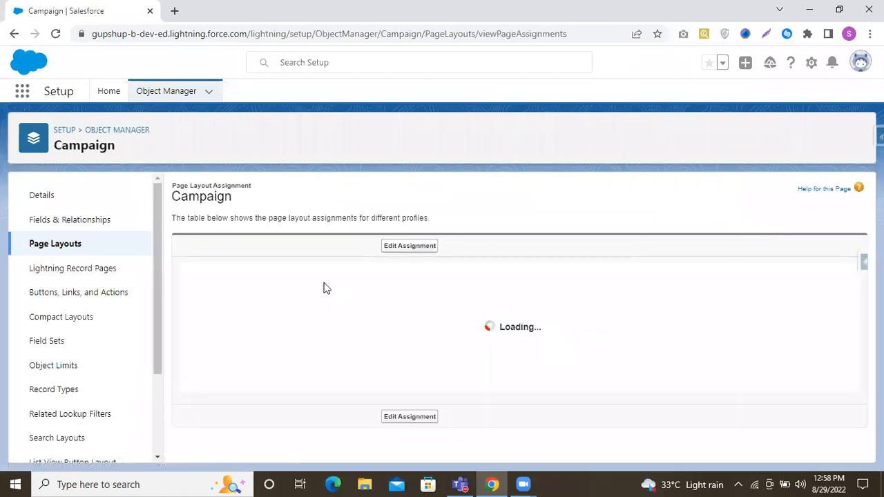
{"action": "scroll", "coordinate": [403, 228], "scroll_direction": "down", "scroll_amount": 1}
{"action": "left_click", "coordinate": [407, 209]}
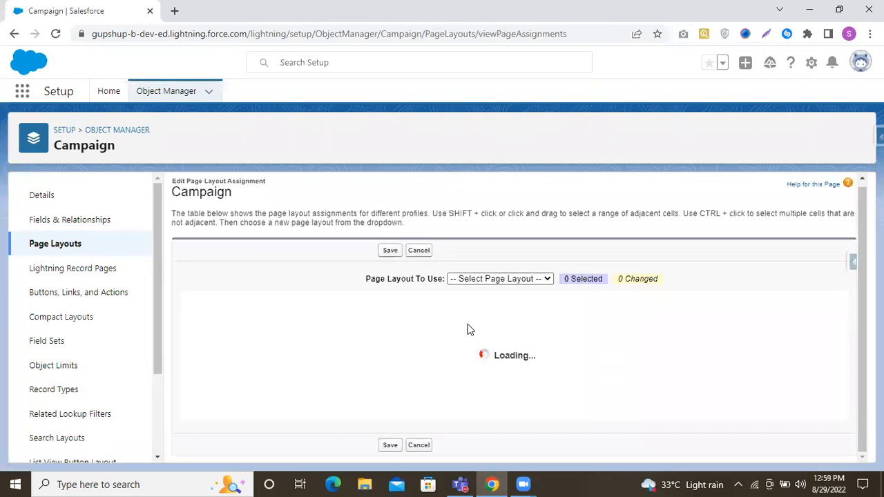
Assign the Gupshup Campaign Layout to the System Administrator profile and save Campaign's page layout assignment
{"action": "scroll", "coordinate": [311, 389], "scroll_direction": "down", "scroll_amount": 1}
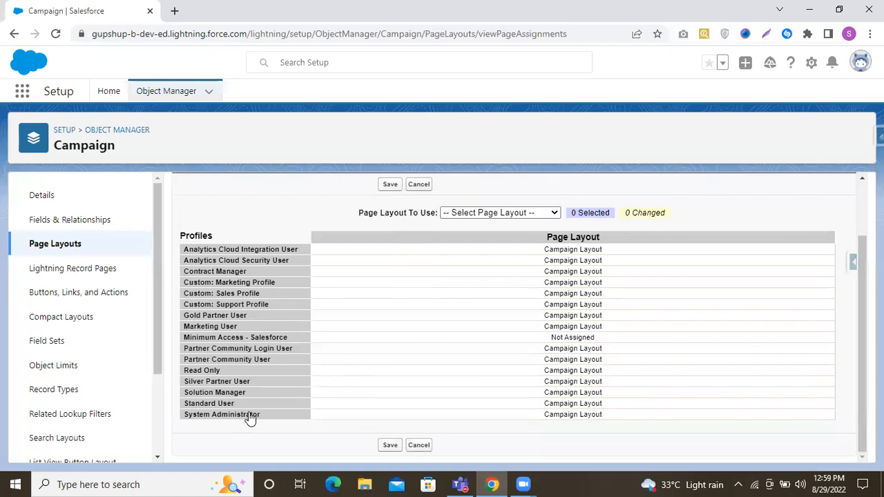
{"action": "left_click", "coordinate": [472, 418]}
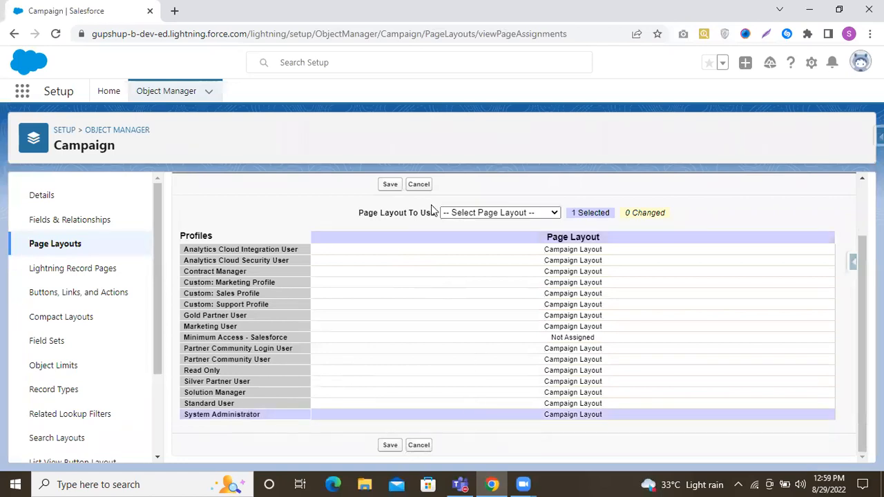
{"action": "left_click", "coordinate": [476, 215]}
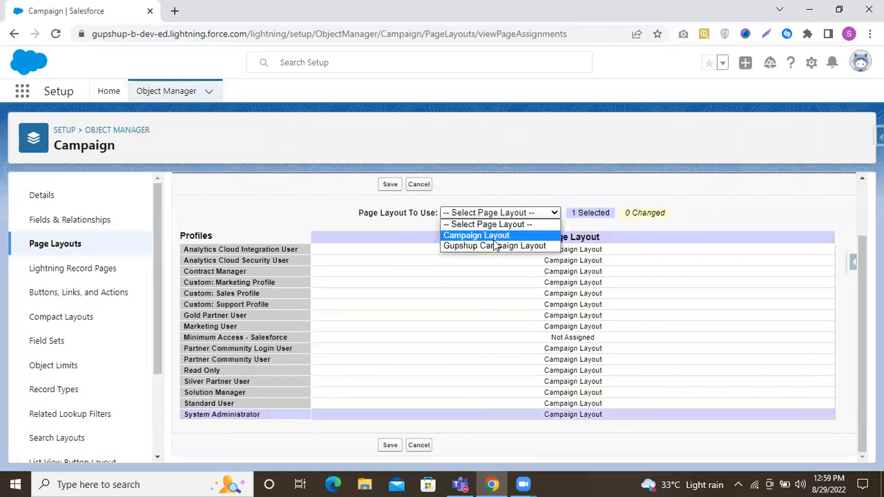
{"action": "left_click", "coordinate": [496, 236]}
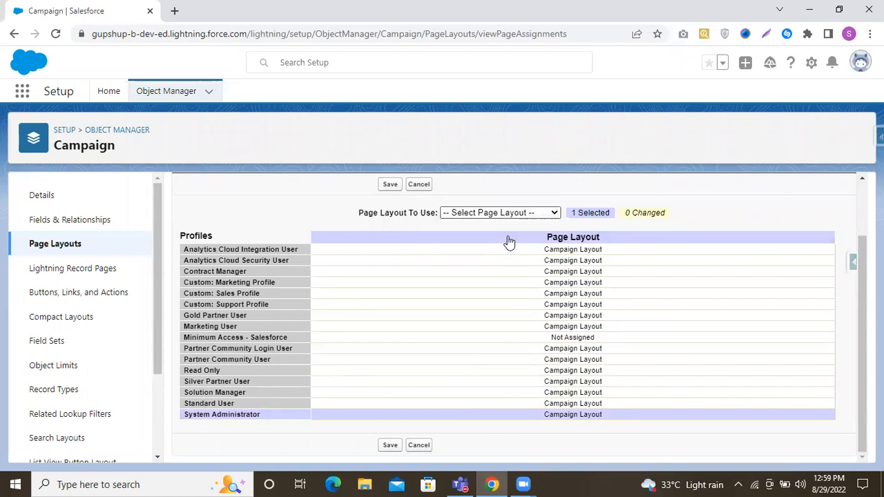
{"action": "left_click", "coordinate": [465, 213]}
{"action": "left_click", "coordinate": [477, 247]}
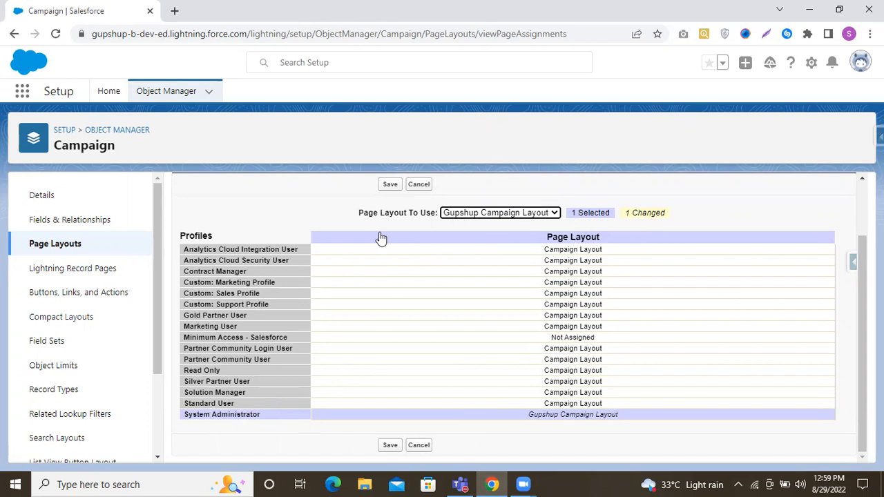
{"action": "left_click", "coordinate": [390, 186]}
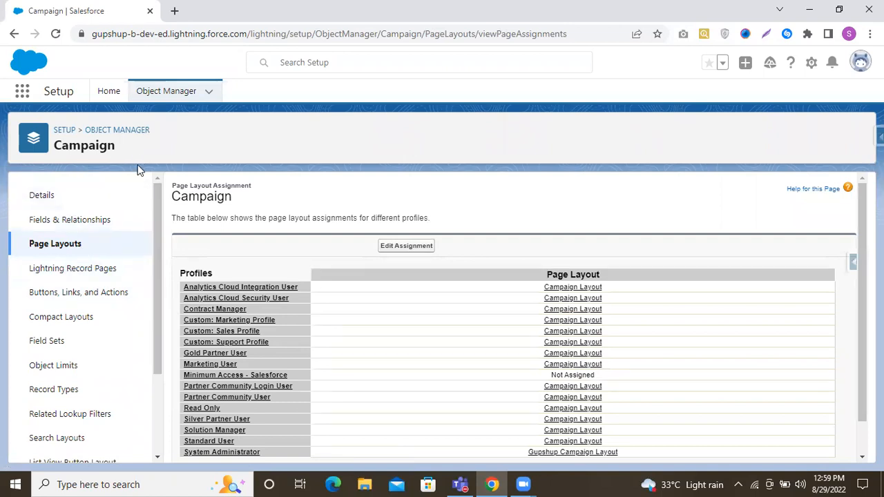
Leave Campaign's page layout assignments and return to the Setup home page
{"action": "left_click", "coordinate": [109, 91]}
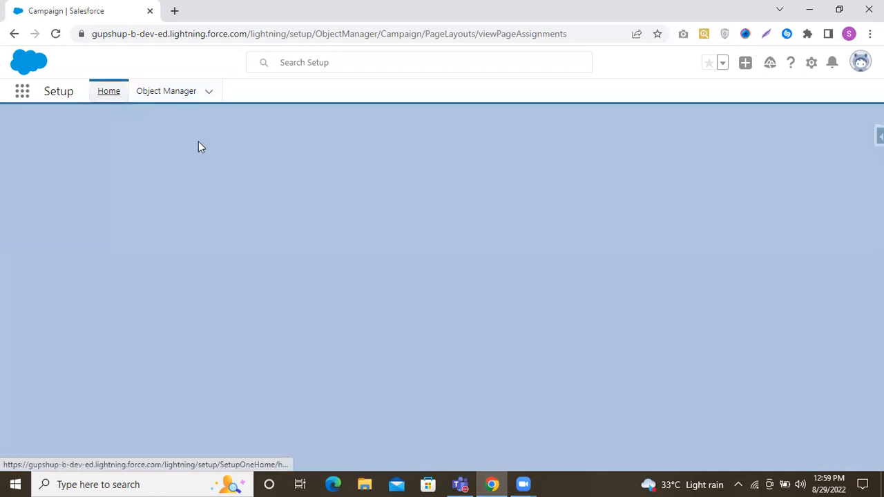